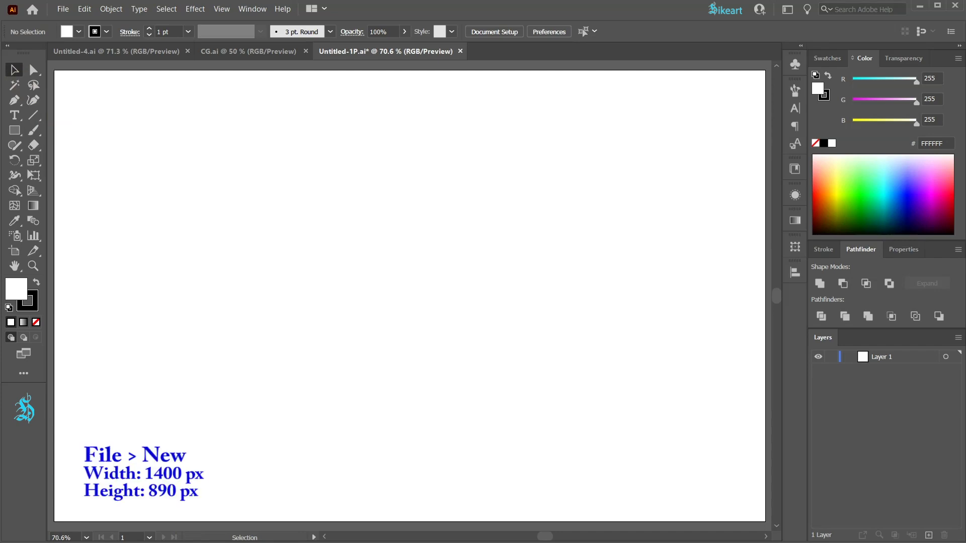
Draw a 6-sided polygon with a 120 px radius at the artboard centre and zoom in
click(15, 132)
click(107, 176)
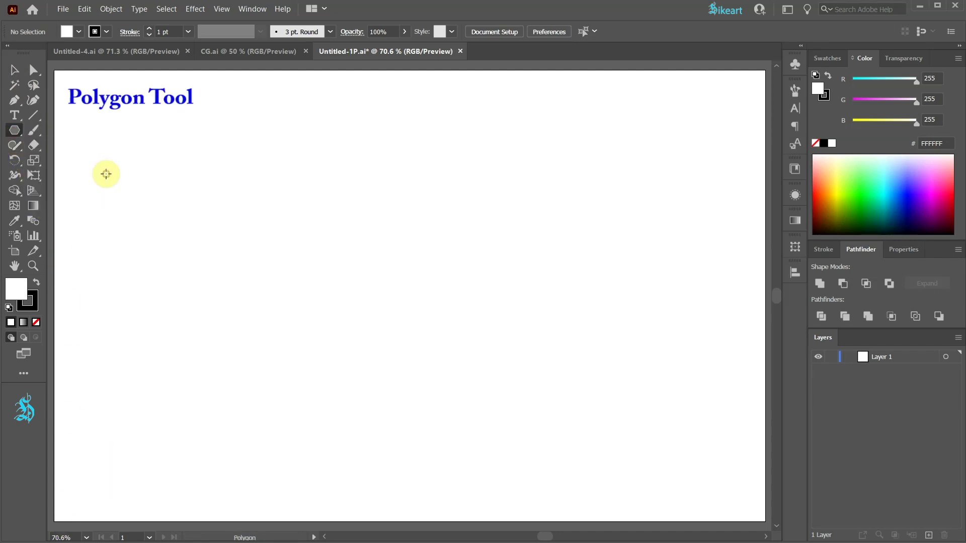
click(410, 295)
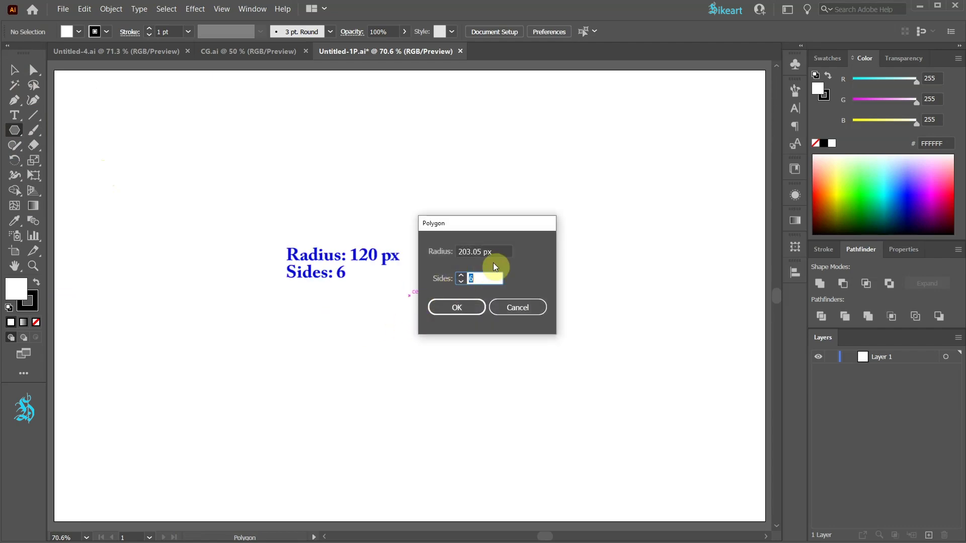
double_click(467, 252)
text(1)
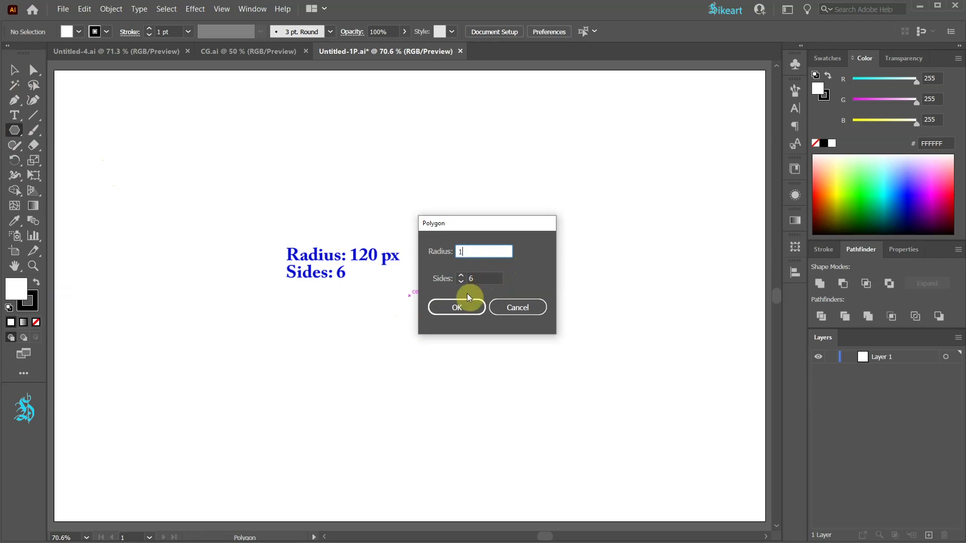
text(20)
click(454, 307)
scroll(408, 365, up, 2)
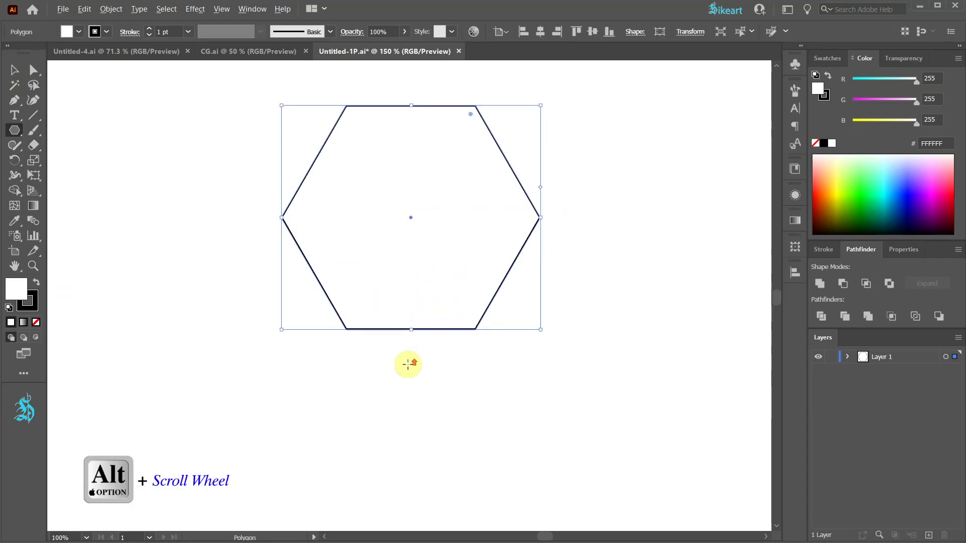
scroll(408, 364, up, 1)
key(v)
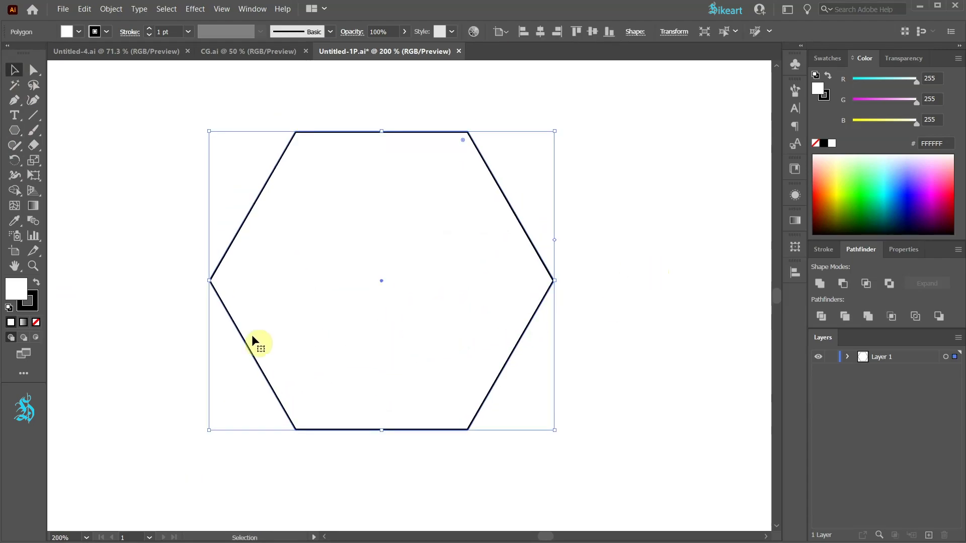
Set the hexagon's fill to None, keeping its black stroke, and deselect it
click(36, 324)
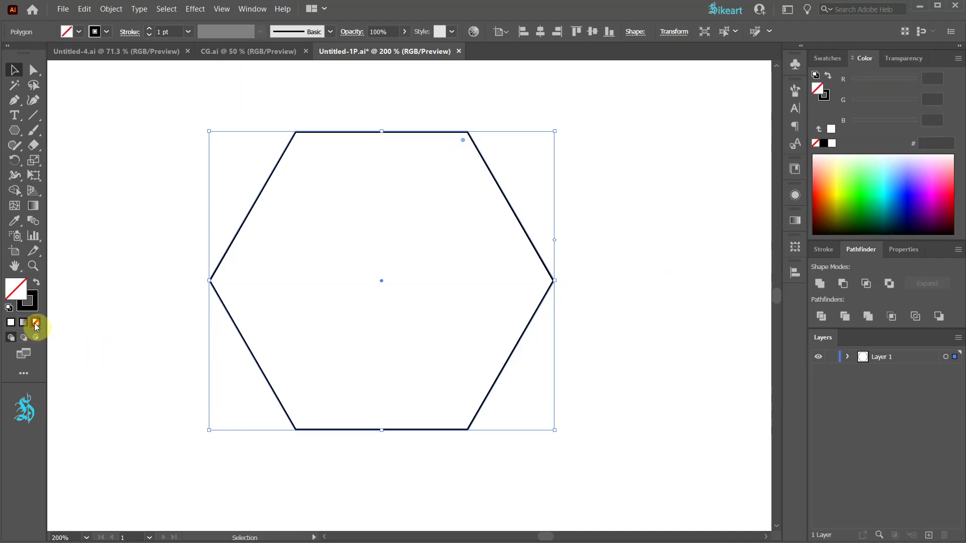
click(33, 305)
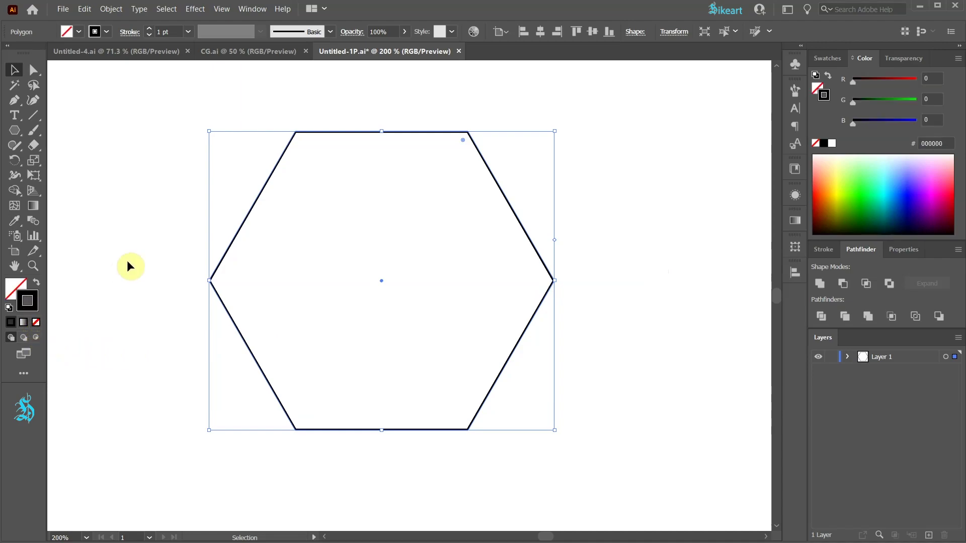
key(p)
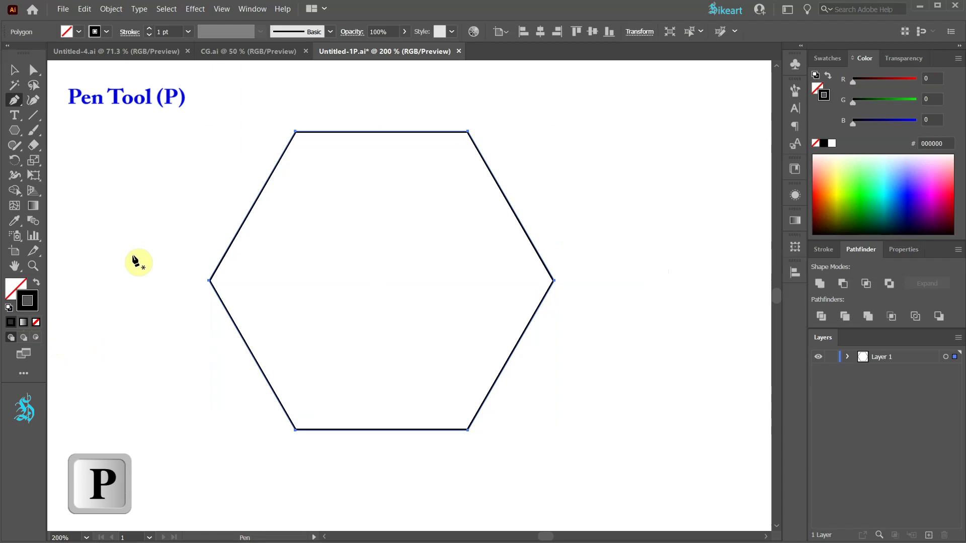
key(ctrl)
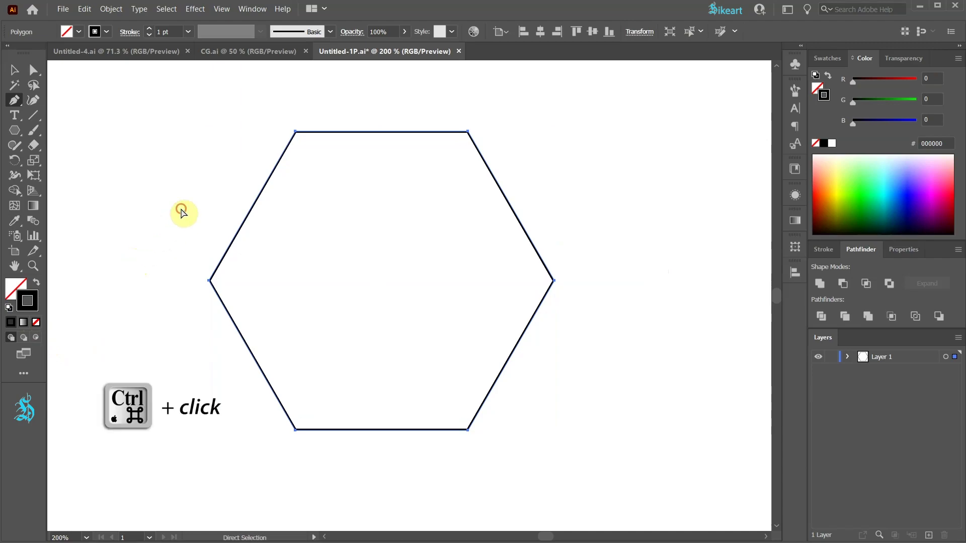
ctrl+click(181, 210)
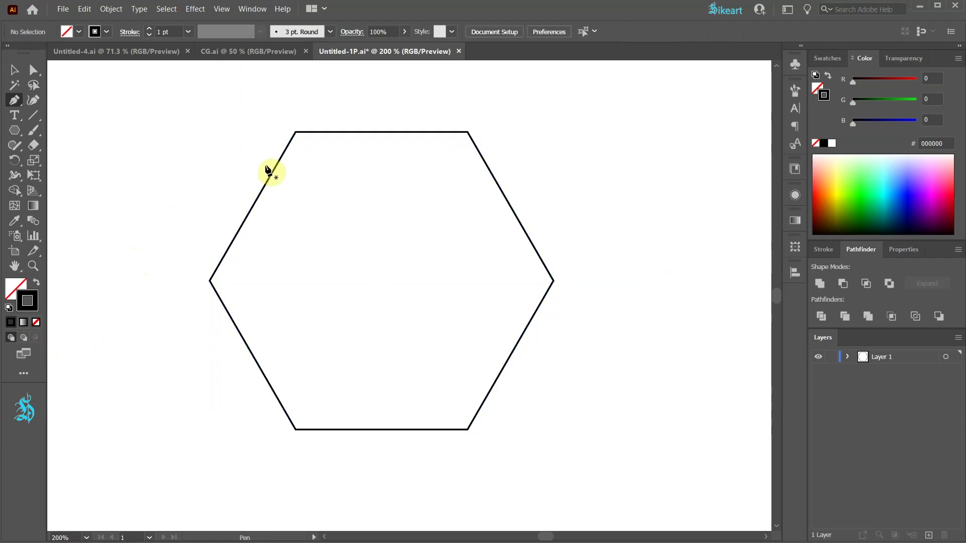
Draw three Pen lines joining opposite corners: two diagonals and one horizontal
click(296, 133)
click(468, 429)
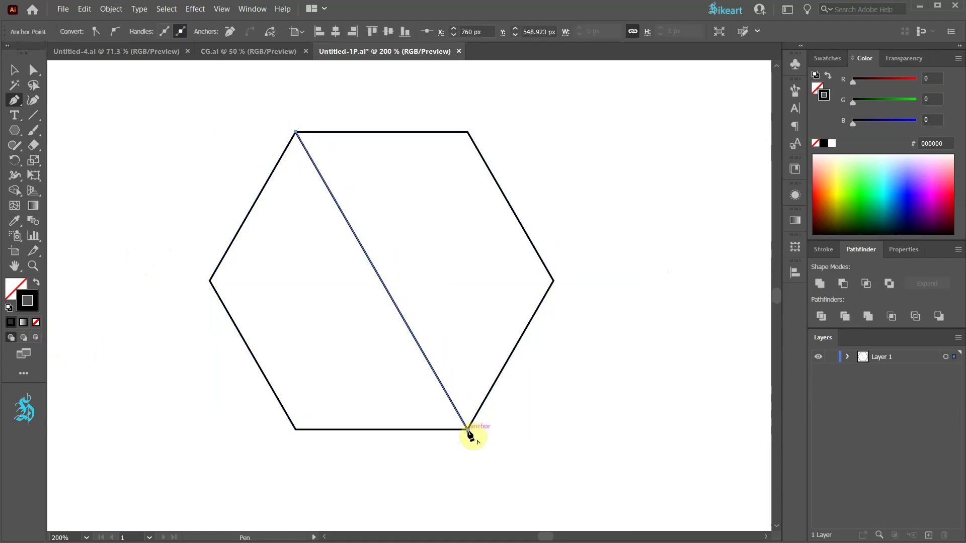
ctrl+click(530, 366)
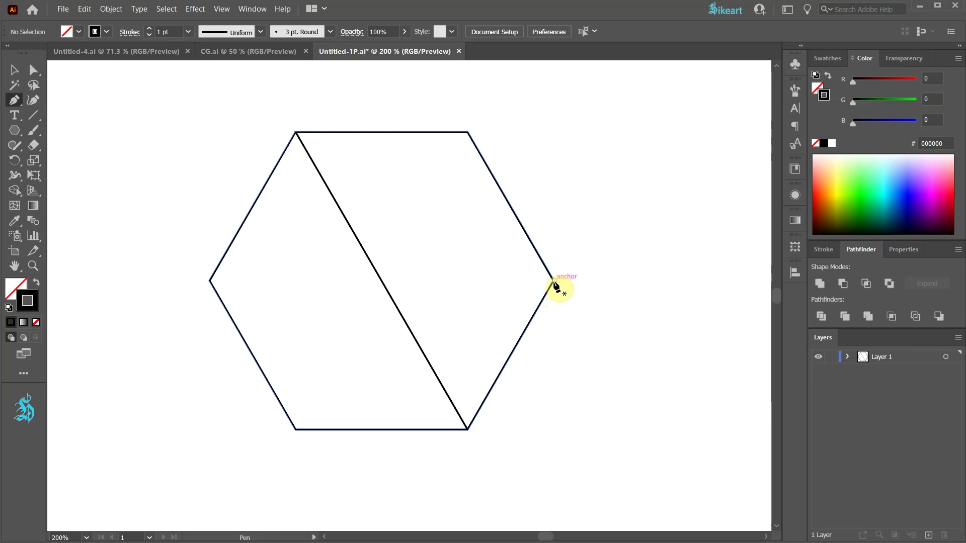
click(554, 281)
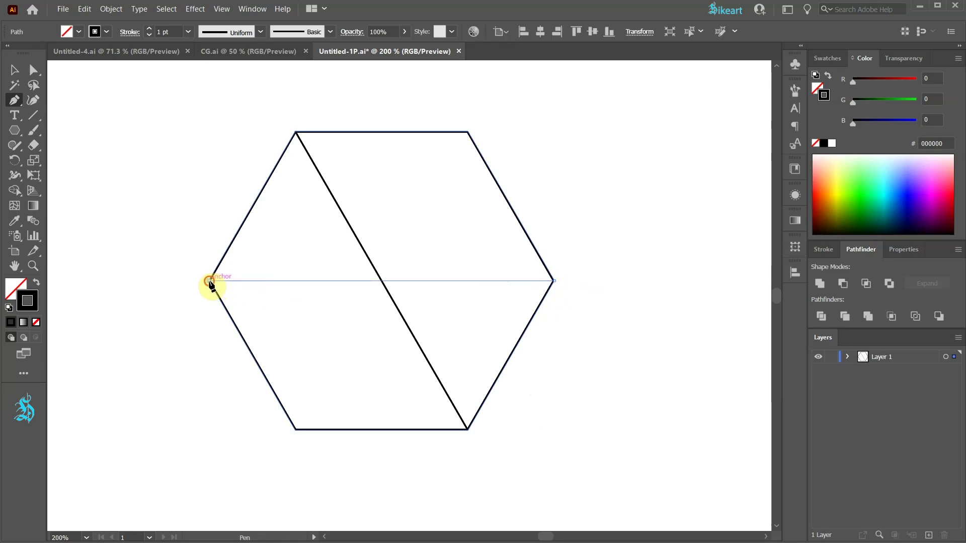
click(210, 281)
ctrl+click(191, 306)
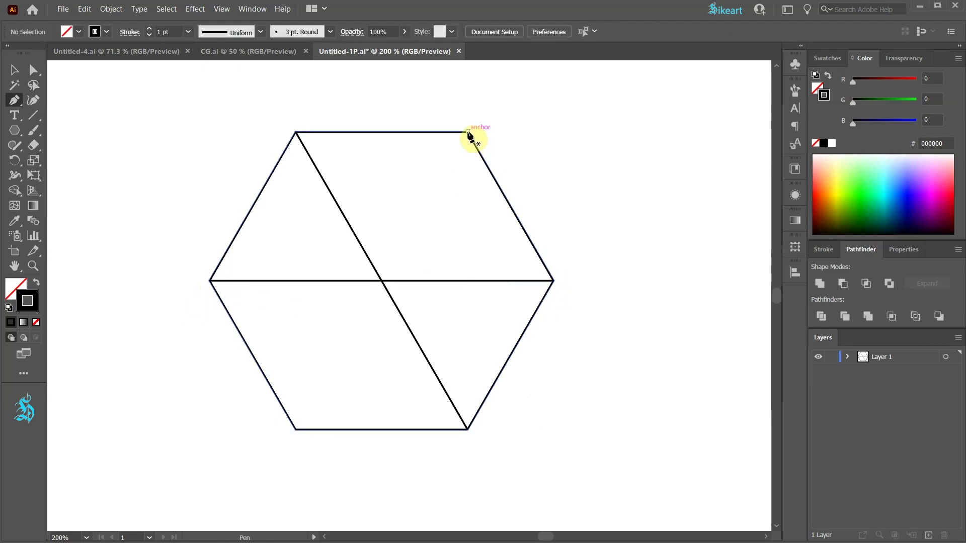
click(468, 131)
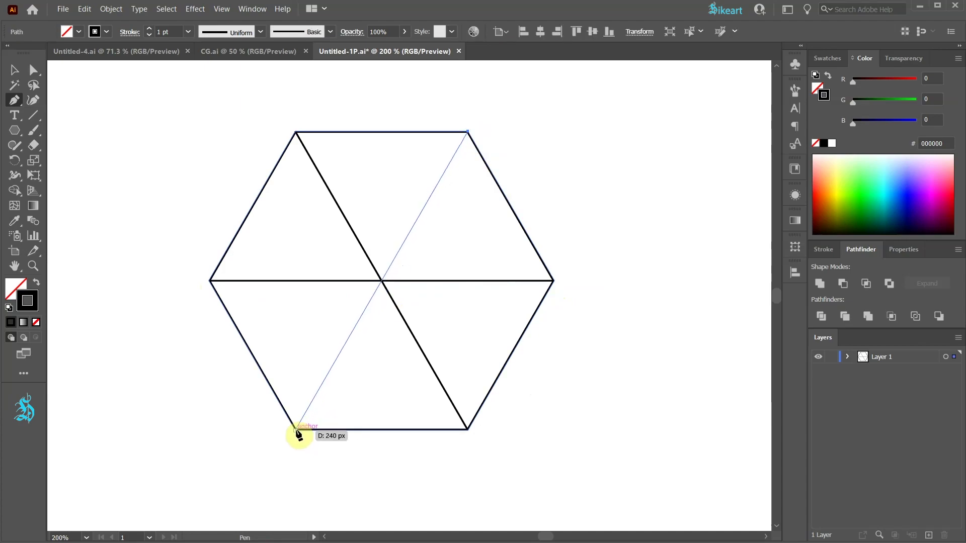
click(296, 430)
ctrl+click(230, 481)
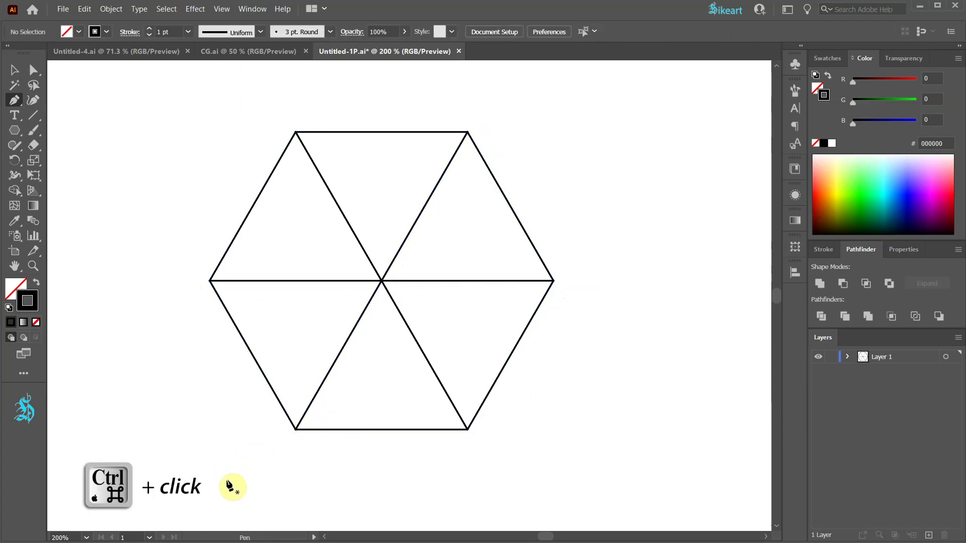
key(v)
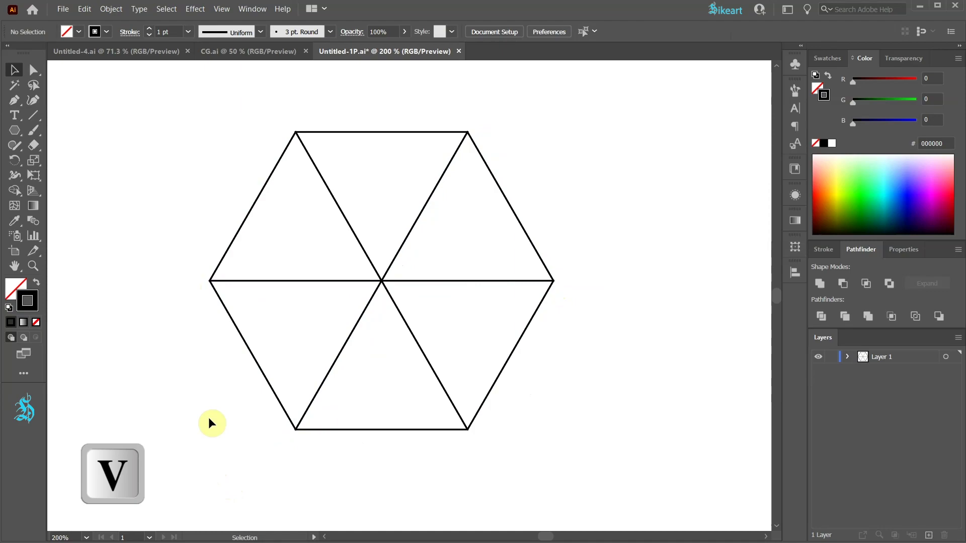
Select the hexagon and its three lines and set their stroke to None
drag(173, 100, 626, 486)
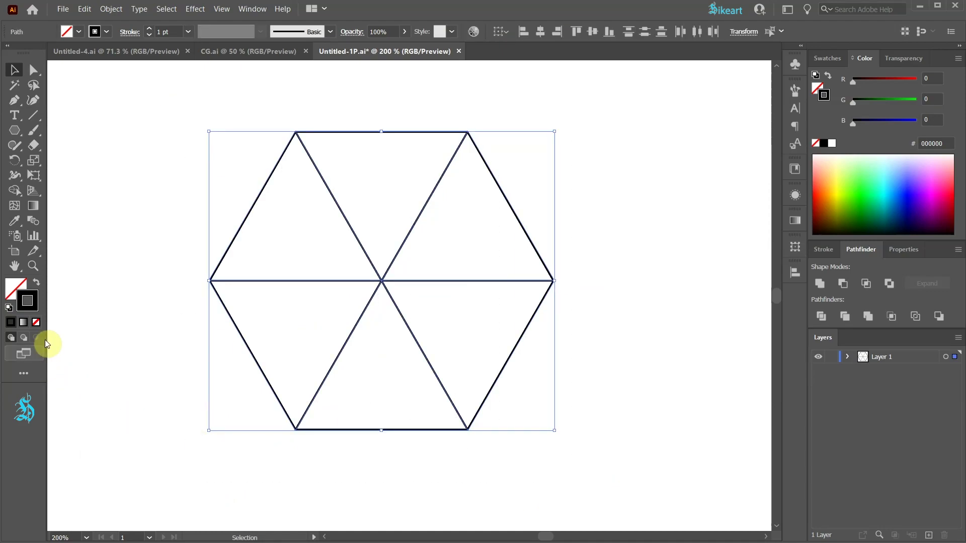
click(35, 322)
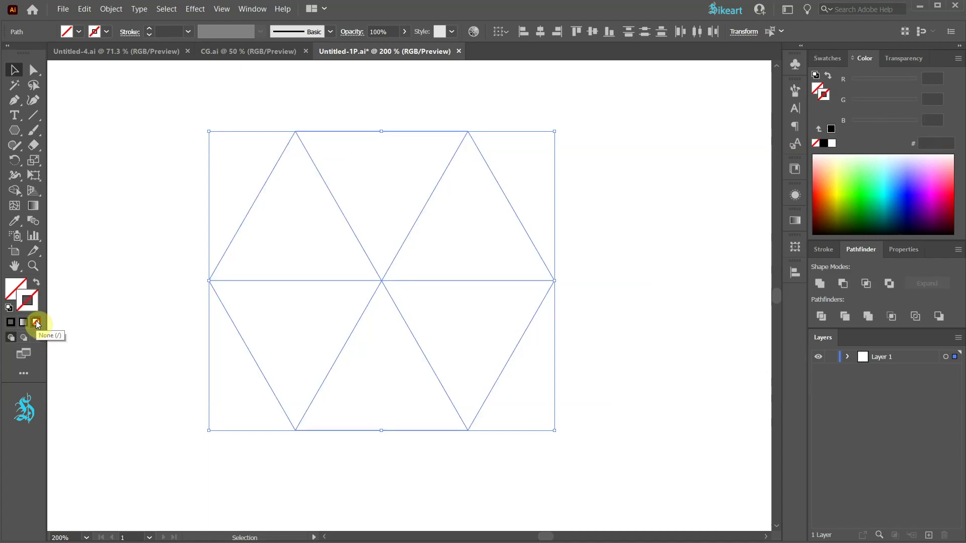
click(17, 192)
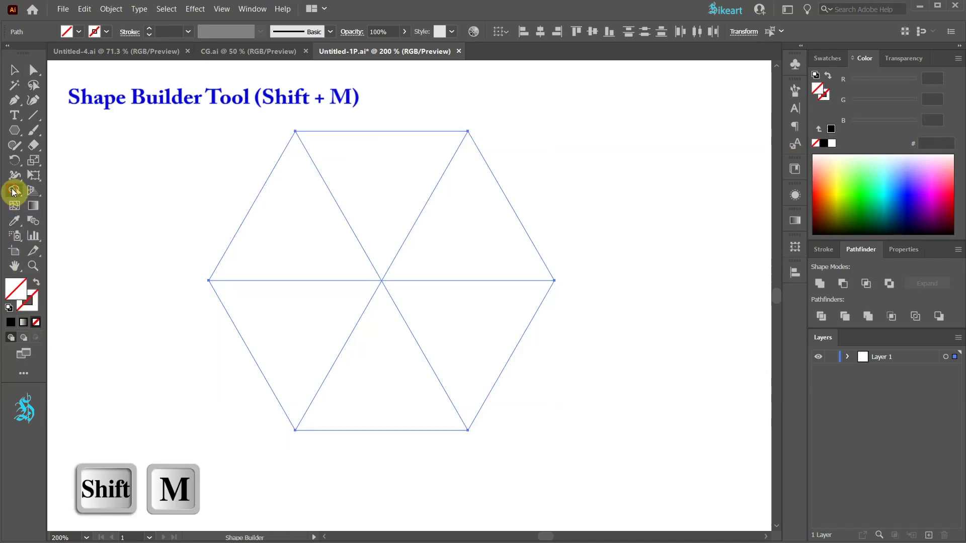
Merge triangle pairs with Shape Builder into orange, cyan and green diamond faces
click(825, 166)
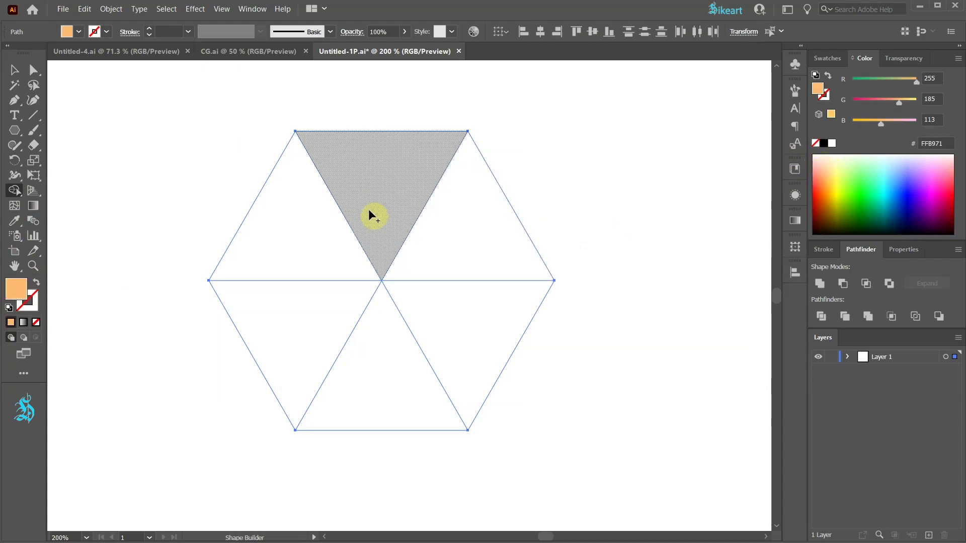
drag(379, 184, 284, 246)
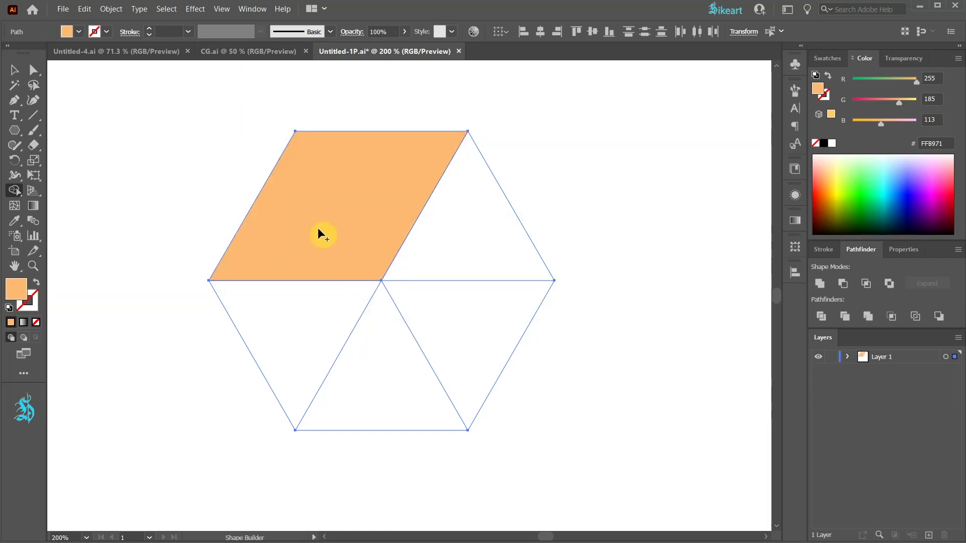
click(883, 167)
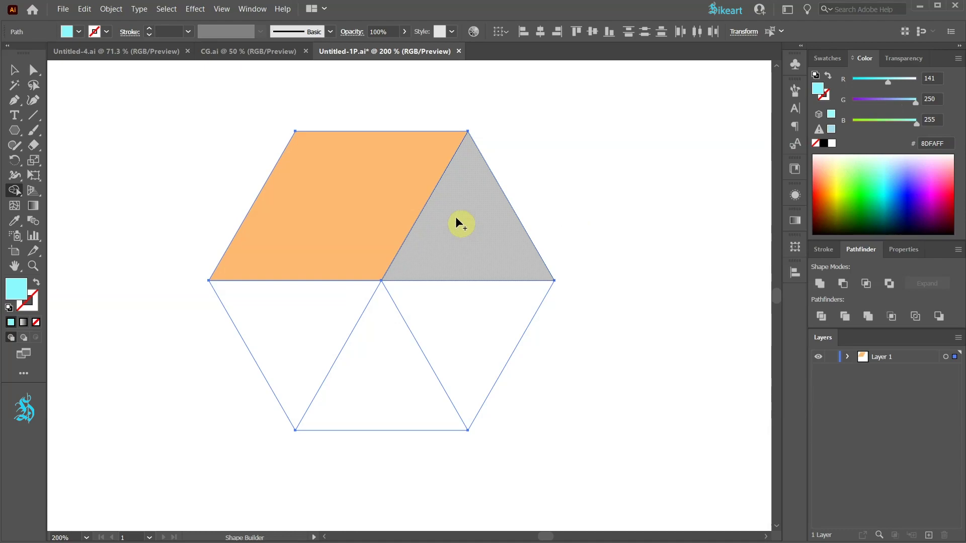
drag(455, 218, 453, 321)
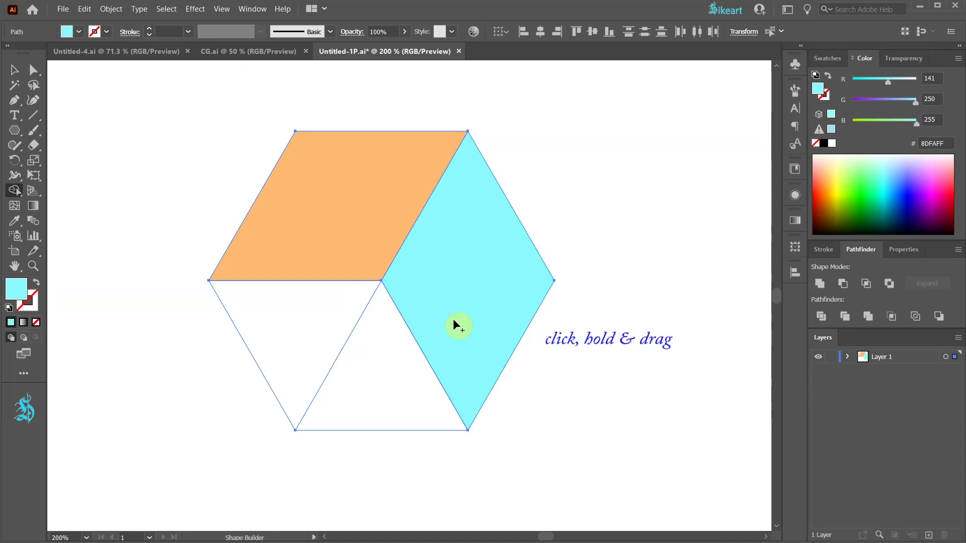
click(855, 186)
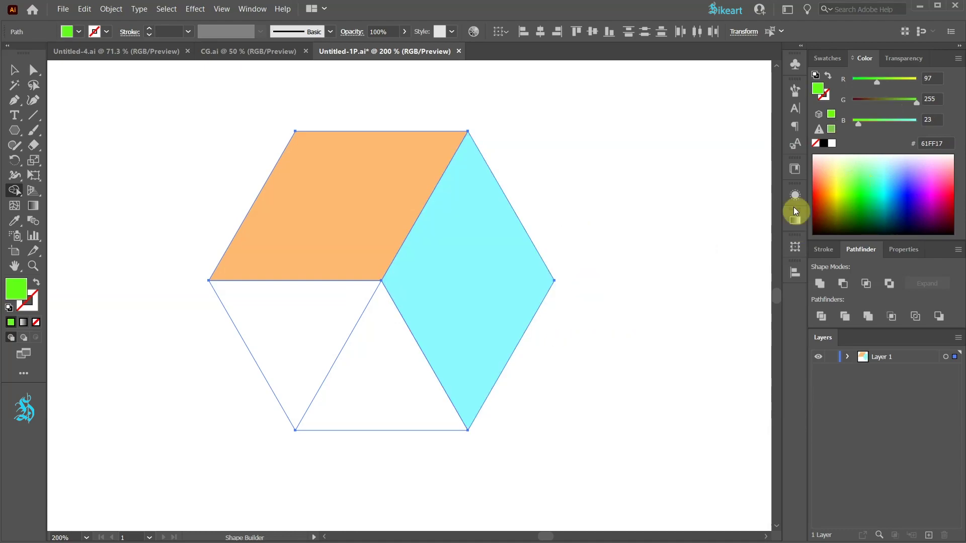
drag(322, 304, 381, 381)
Select all three faces and rotate them 90° so the cyan face is on top
key(v)
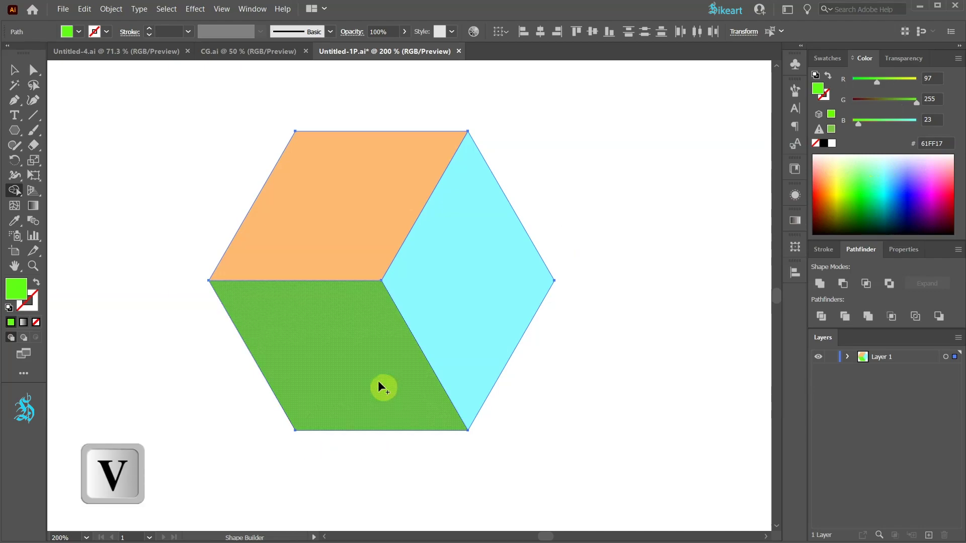
key(ctrl+a)
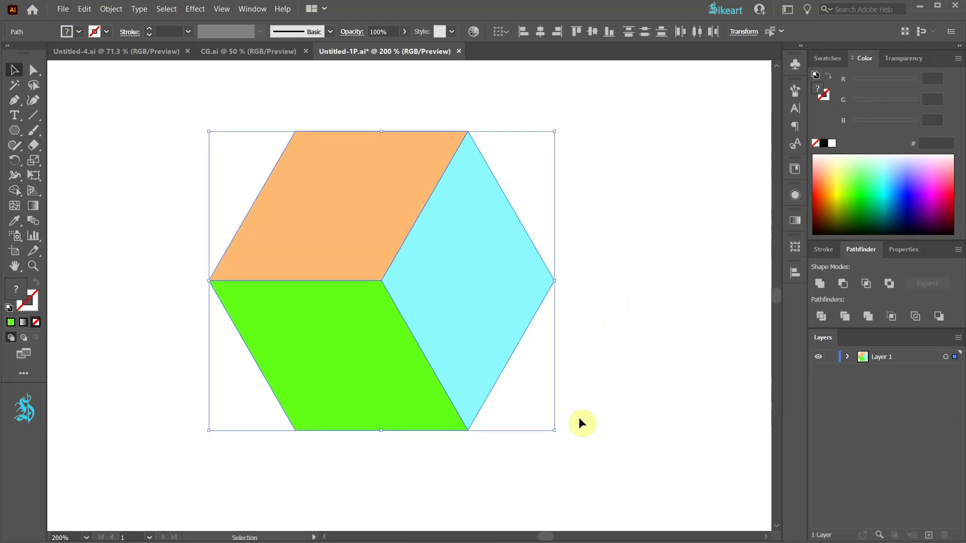
drag(557, 431, 525, 177)
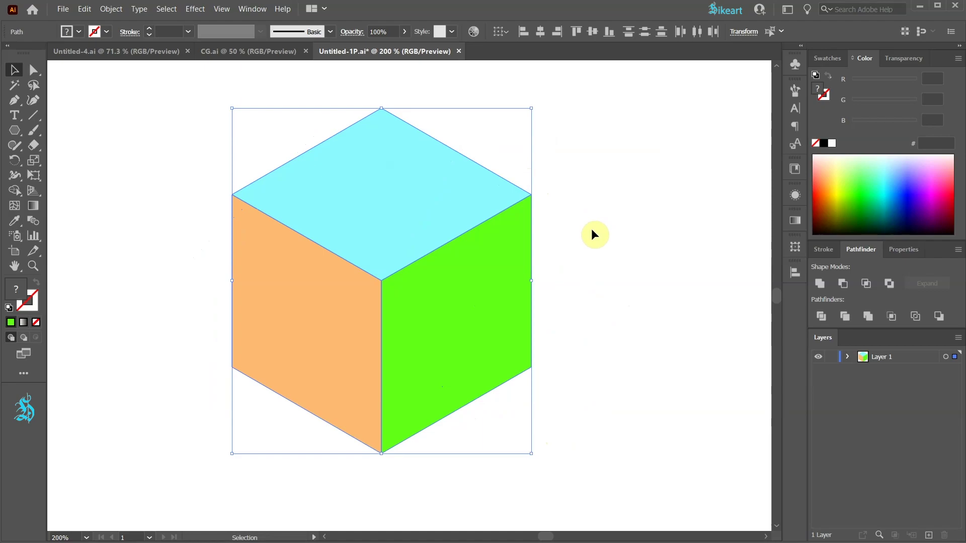
Apply Offset Path with -20 px to the faces to create inset copies
click(111, 9)
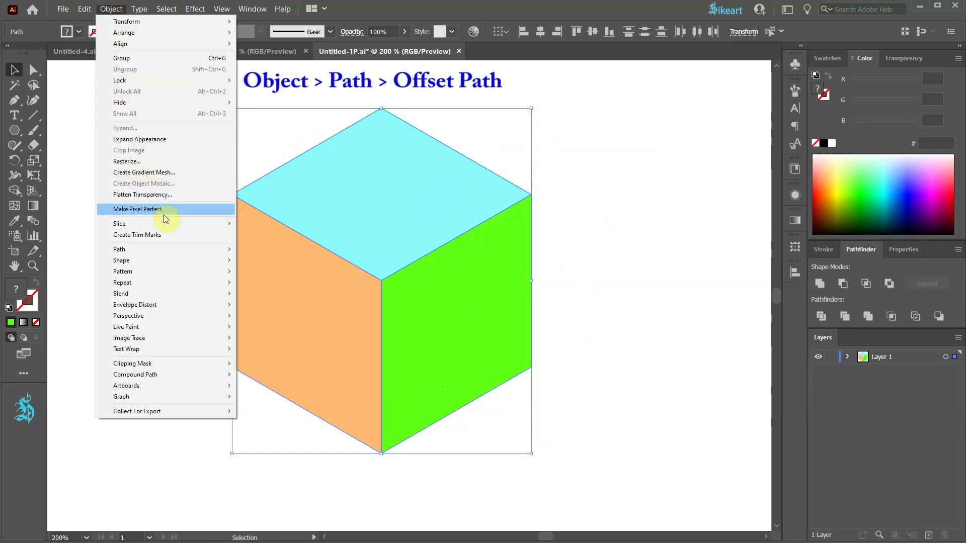
mouse_move(190, 250)
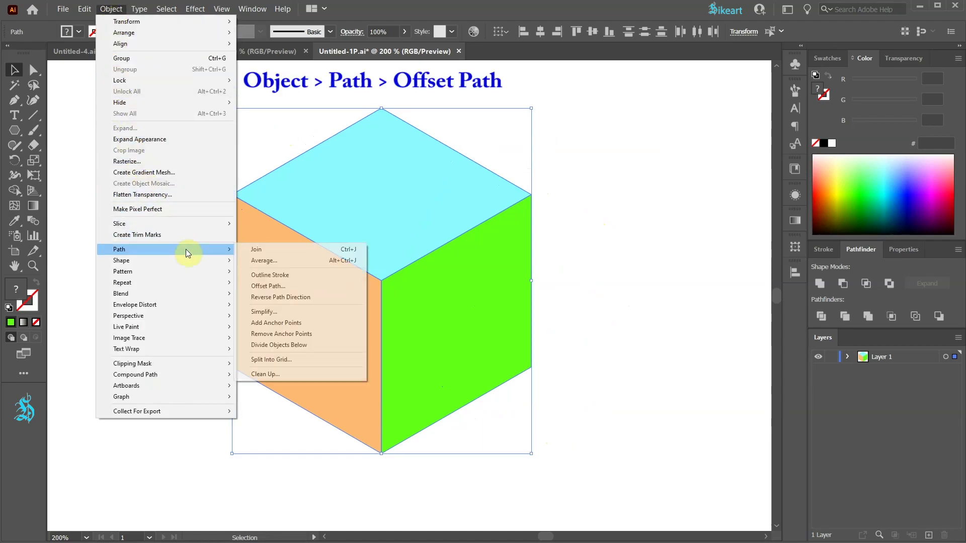
click(305, 288)
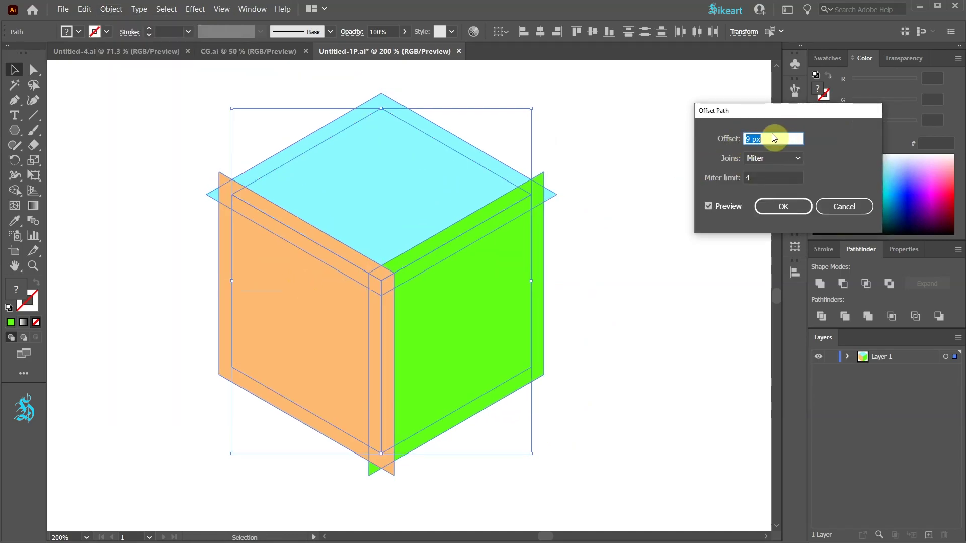
key(Down)
key(Down)
key(Down)
key(Down)
key(Down)
key(Down)
key(Down)
key(Down)
key(Down)
key(Down)
key(Down)
key(Down)
key(Down)
key(Down)
key(Down)
key(Down)
key(Down)
key(Down)
key(Down)
key(Down)
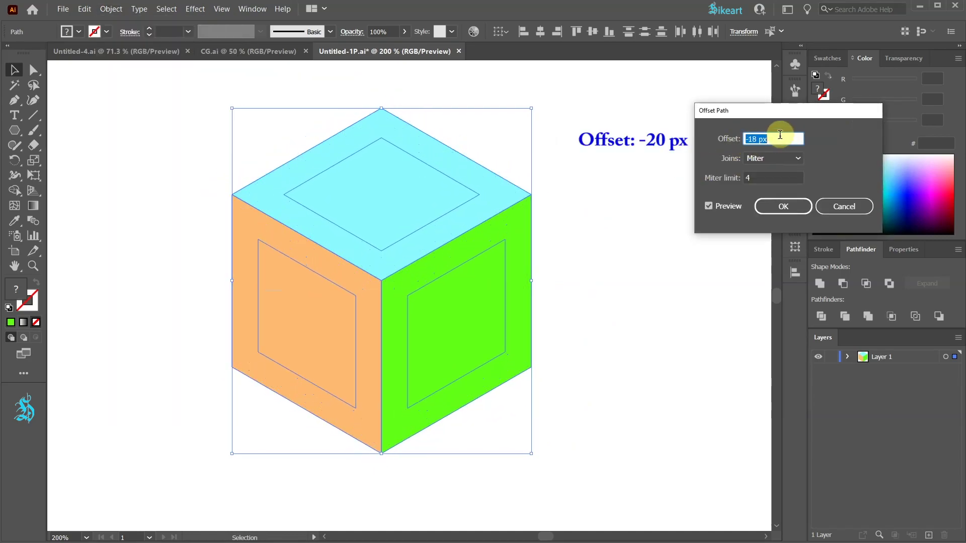
key(Down)
key(Down)
click(795, 207)
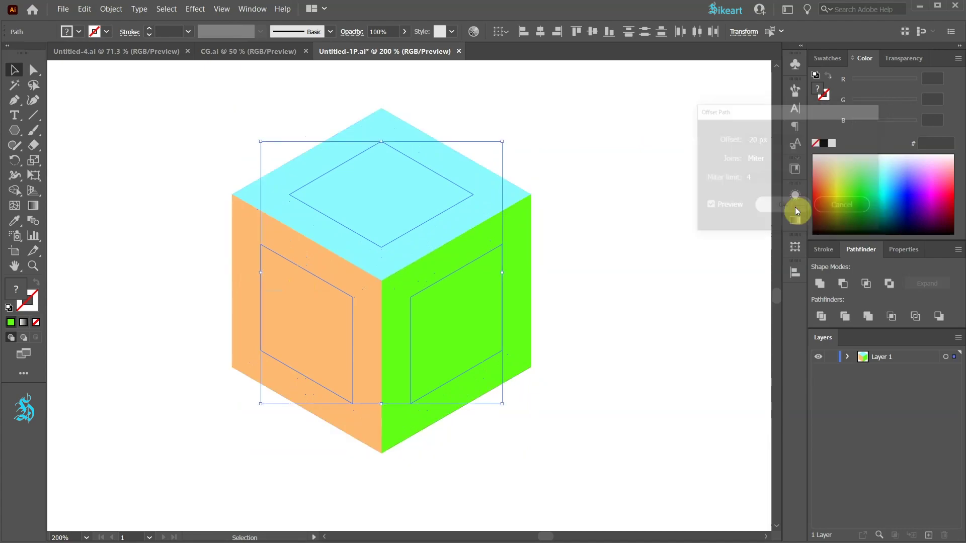
Lower the brightness of the inset copies in Recolor Artwork to darker orange, cyan and green
click(845, 357)
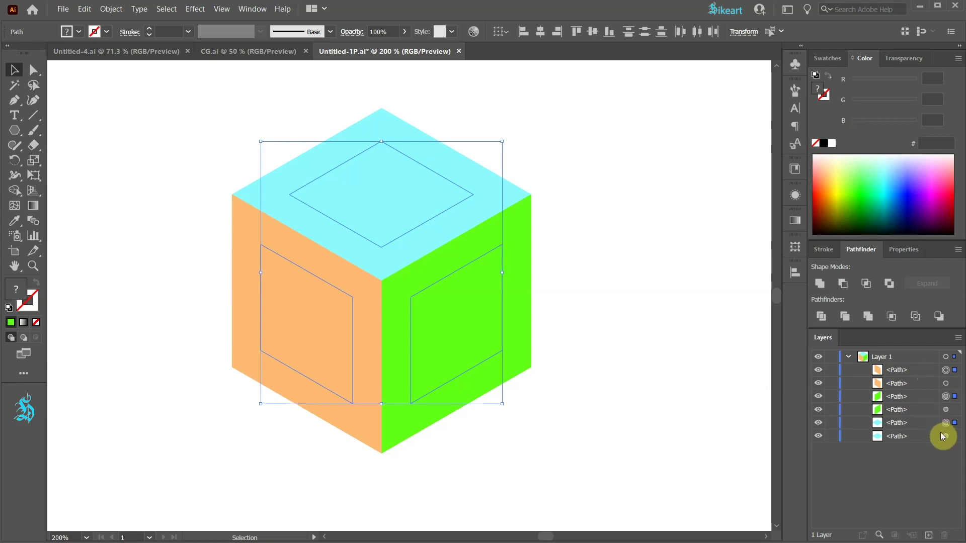
click(478, 31)
drag(459, 117, 661, 65)
drag(739, 400, 717, 399)
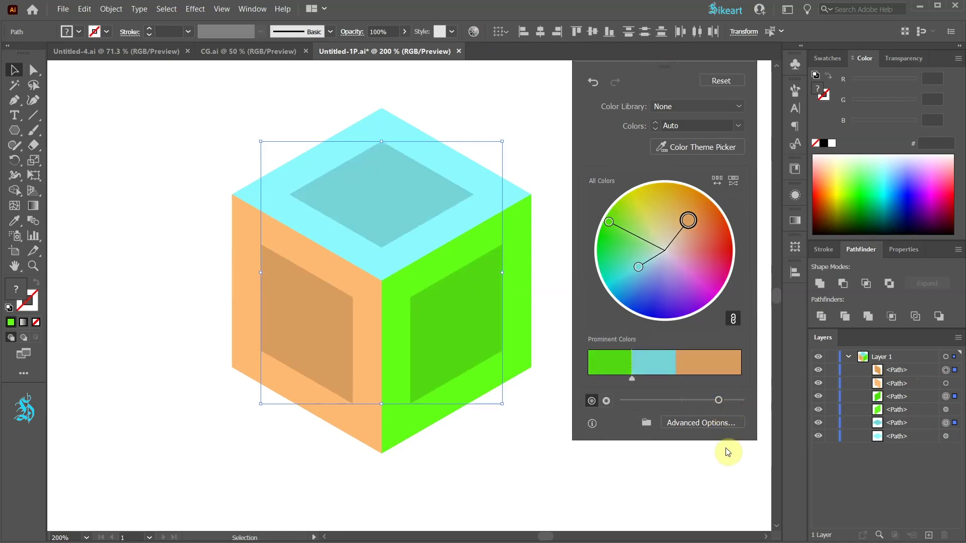
click(704, 474)
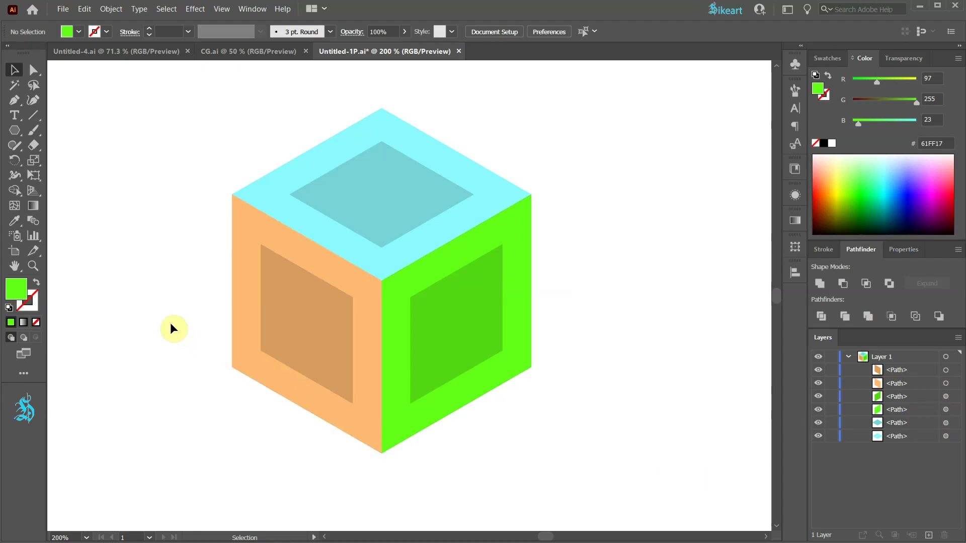
Draw corner-to-corner Pen diagonals across the orange and green inner panels
key(p)
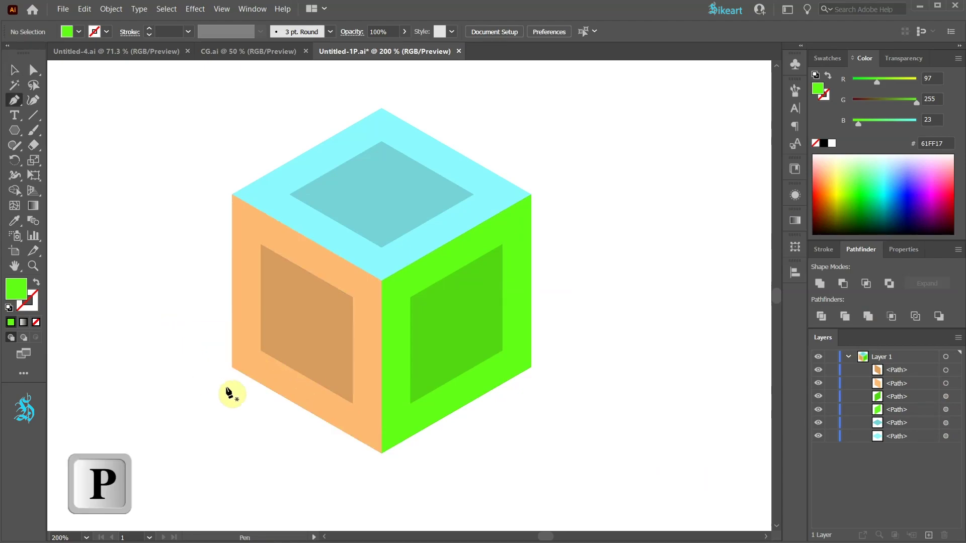
click(261, 351)
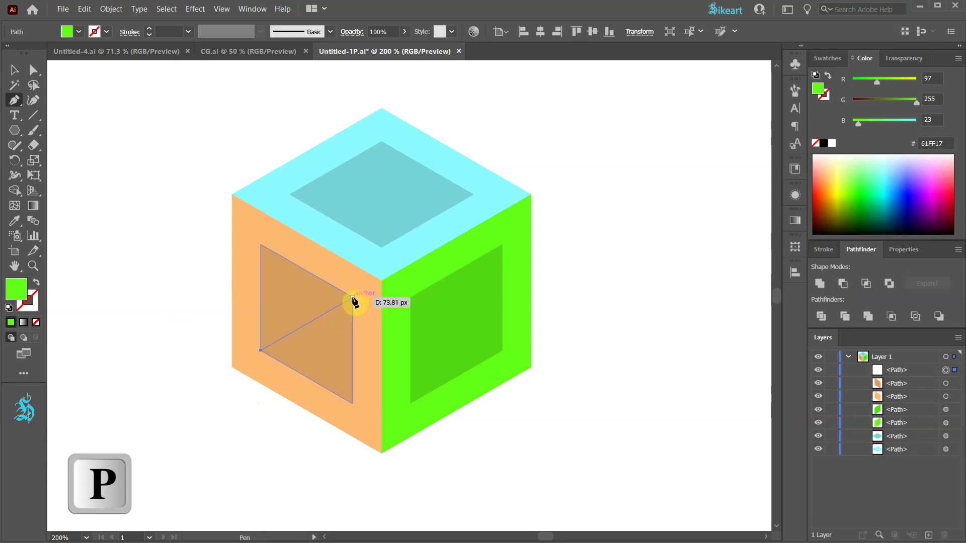
click(352, 296)
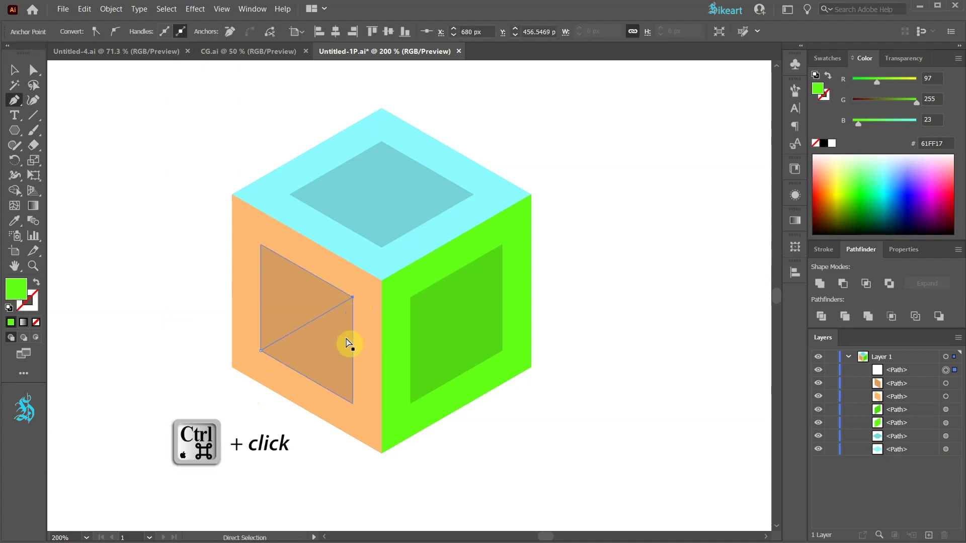
ctrl+click(563, 405)
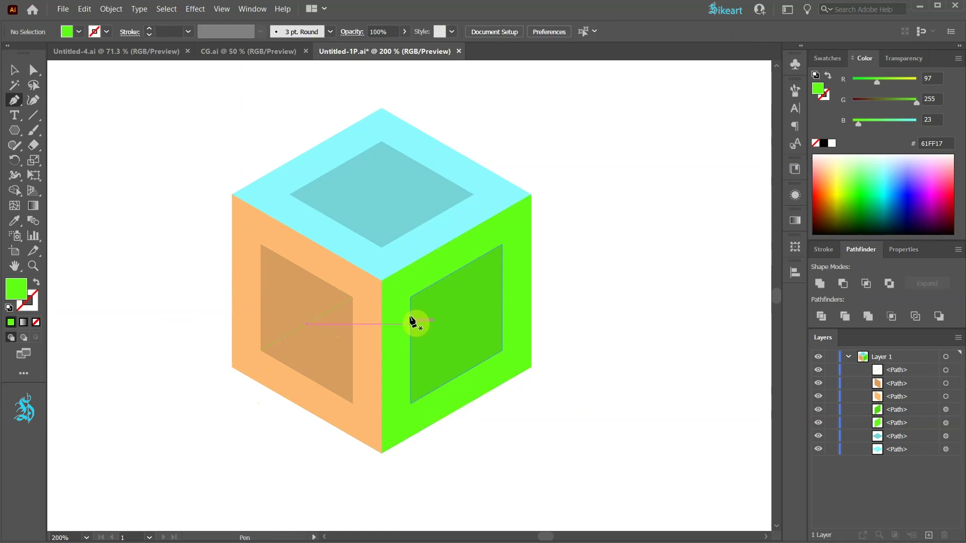
click(411, 298)
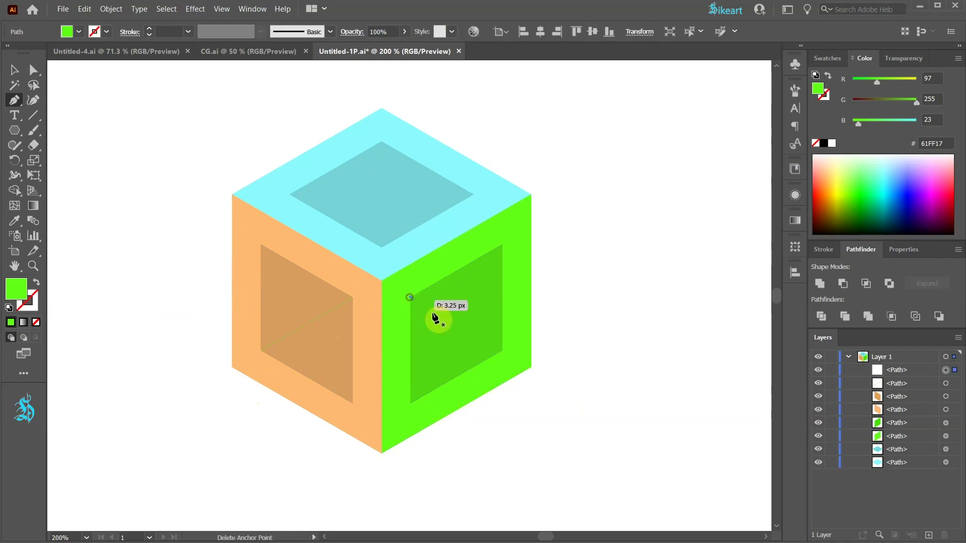
click(502, 350)
ctrl+click(577, 356)
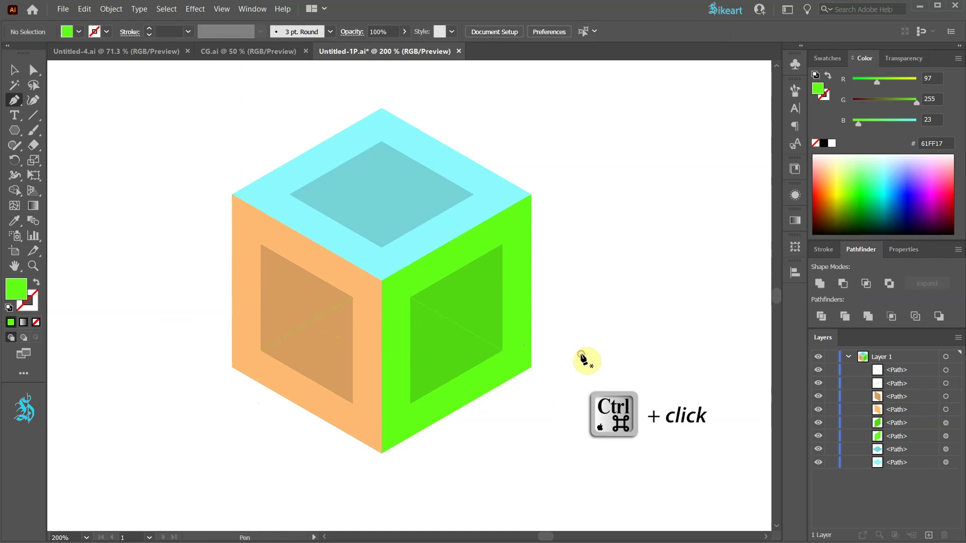
key(v)
click(473, 334)
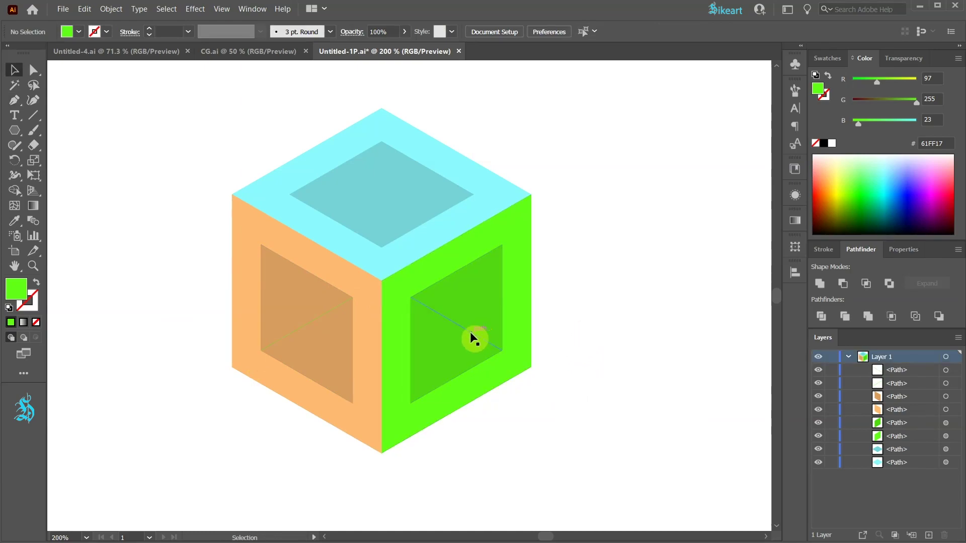
Divide the green and orange inner panels along their diagonals with Pathfinder Divide
shift+click(472, 270)
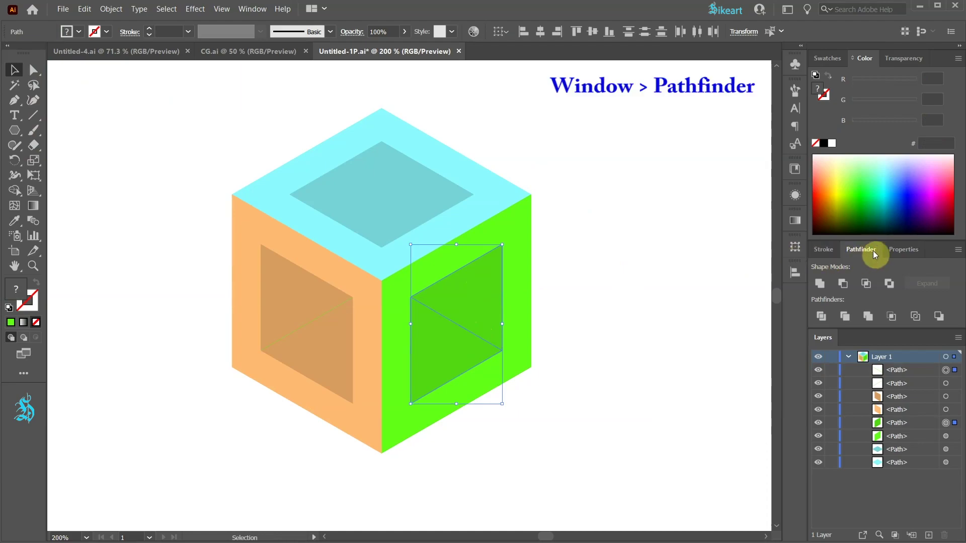
click(820, 319)
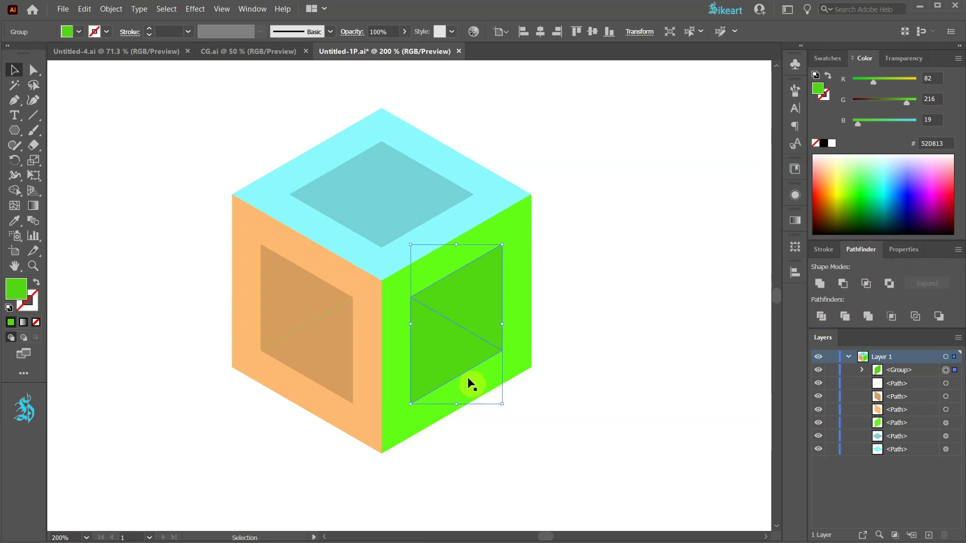
key(ctrl+shift+a)
click(295, 331)
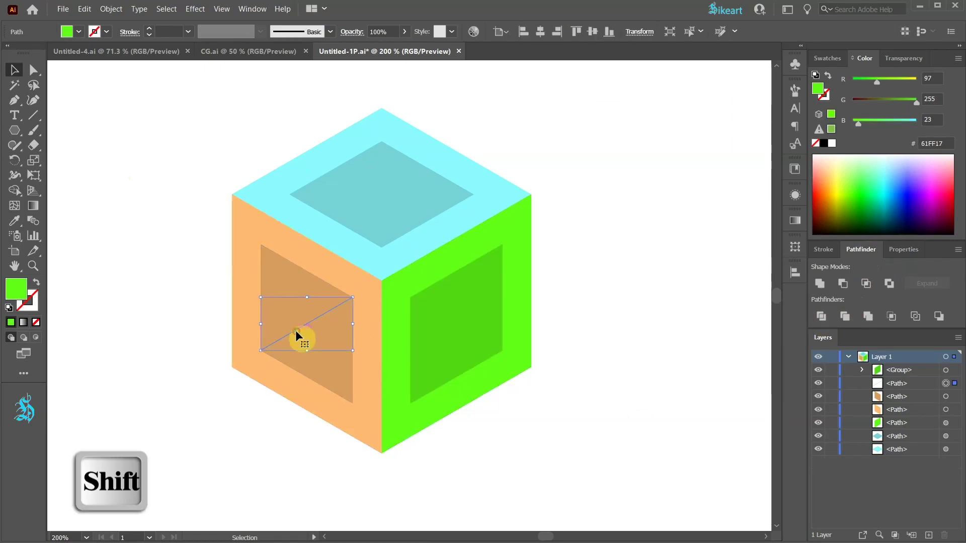
shift+click(277, 274)
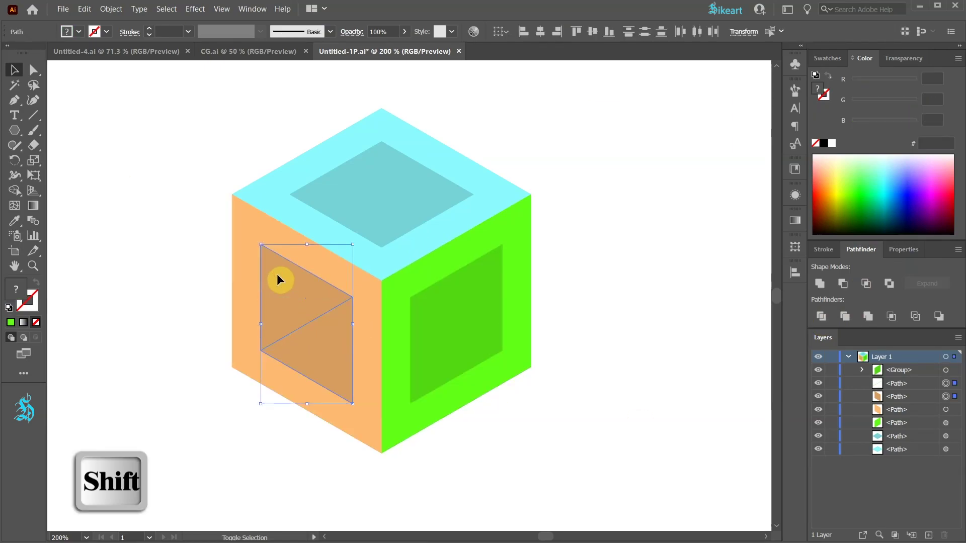
click(821, 316)
click(697, 341)
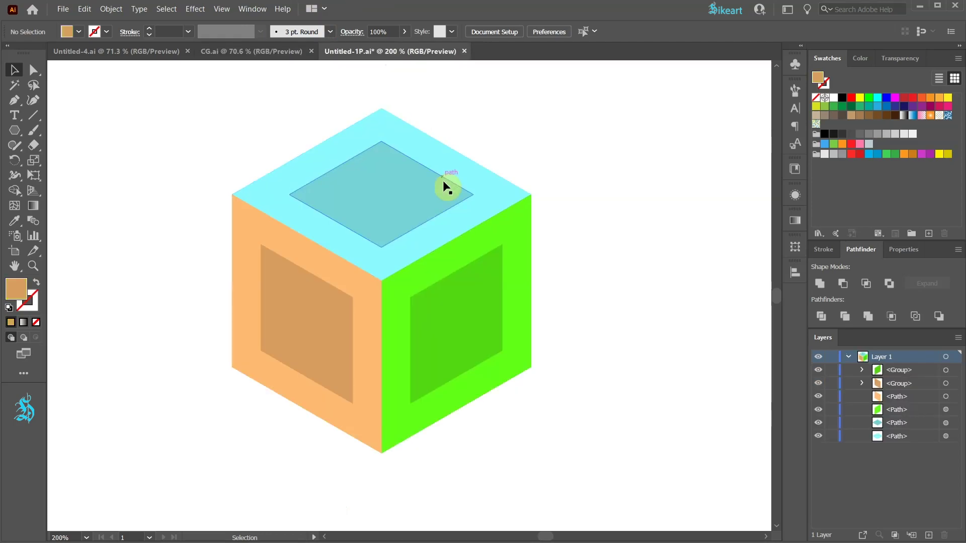
Fill the outer faces with greys: light grey top, grey right, mid grey left
click(493, 196)
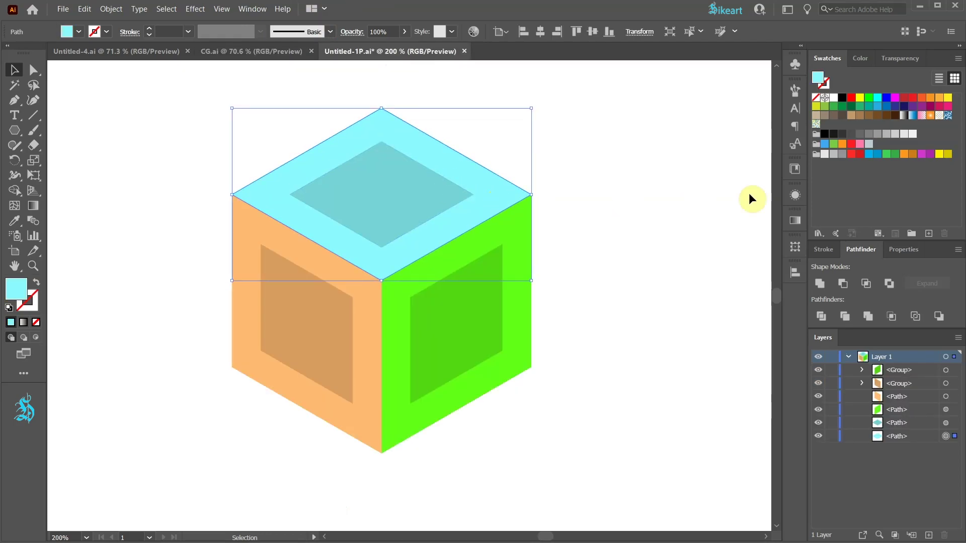
click(825, 154)
click(525, 222)
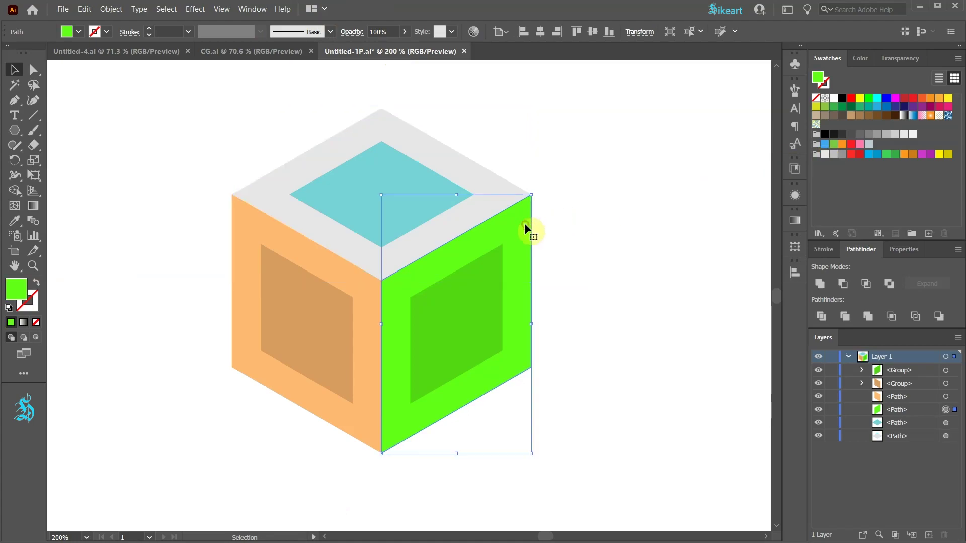
click(832, 156)
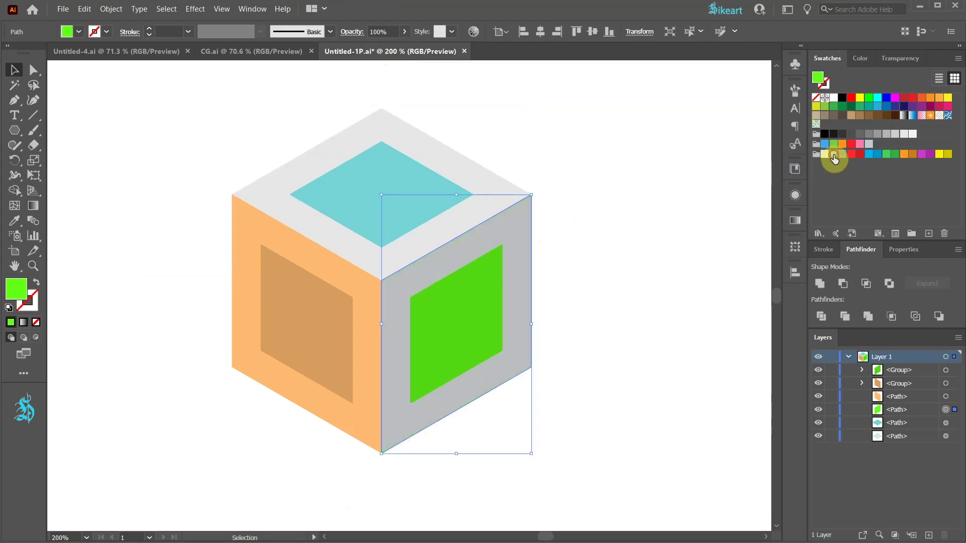
click(361, 287)
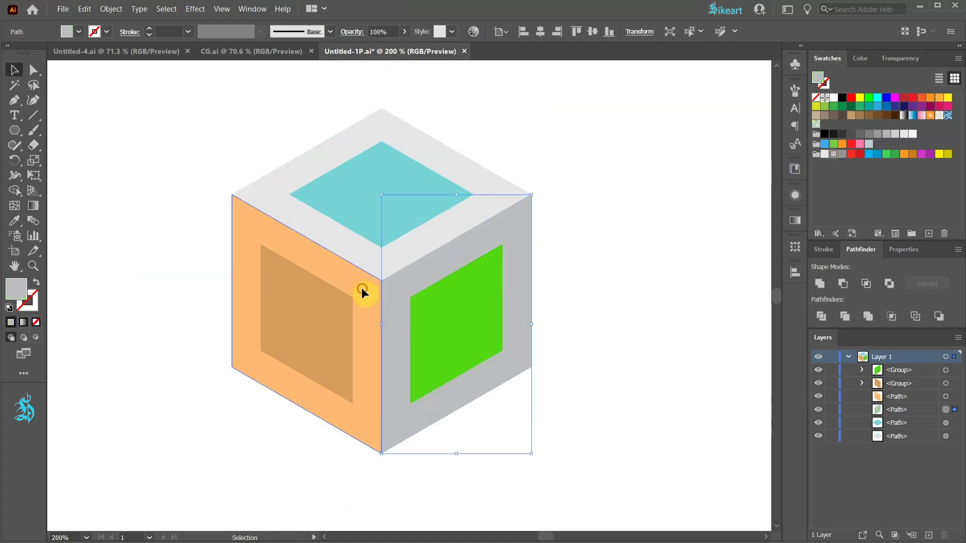
click(842, 154)
click(578, 240)
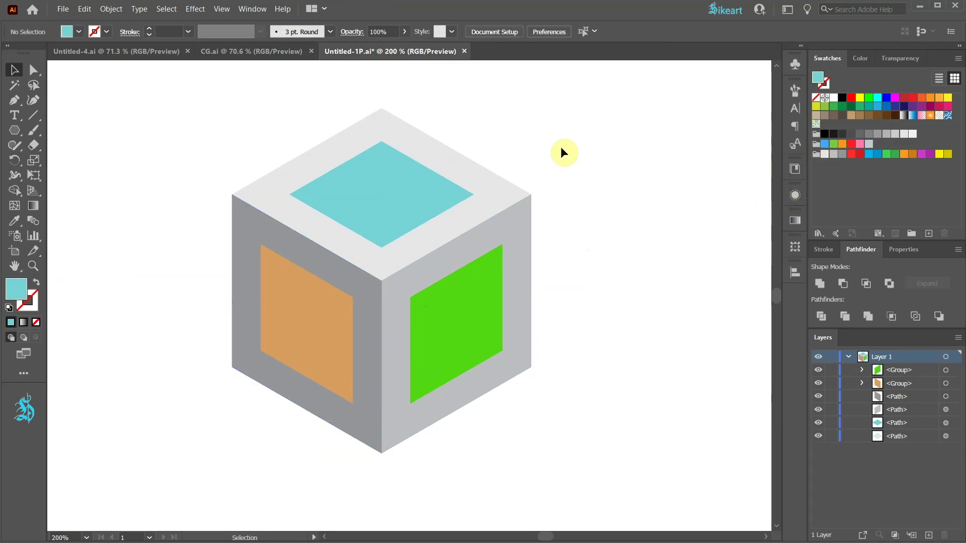
key(a)
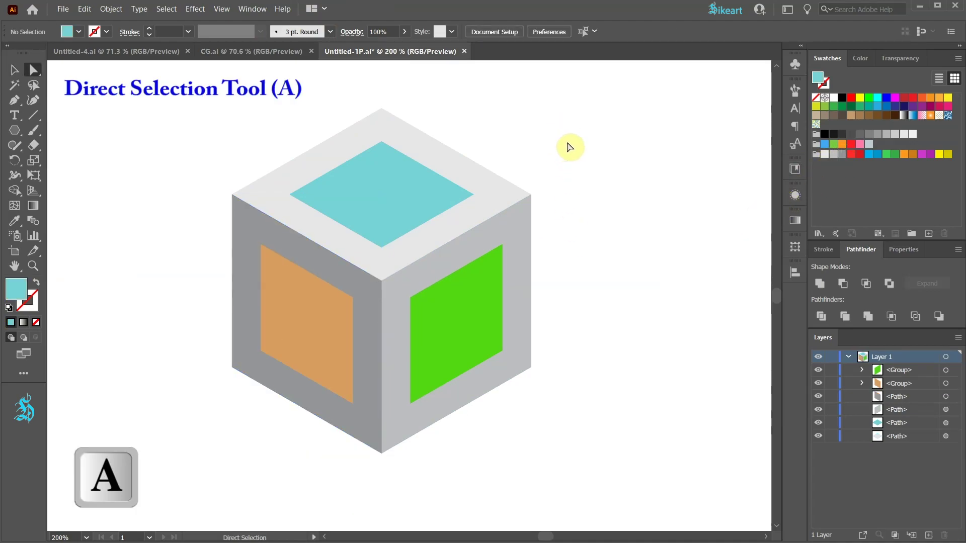
Fill the inner top panel and both upper side triangles with red
click(406, 180)
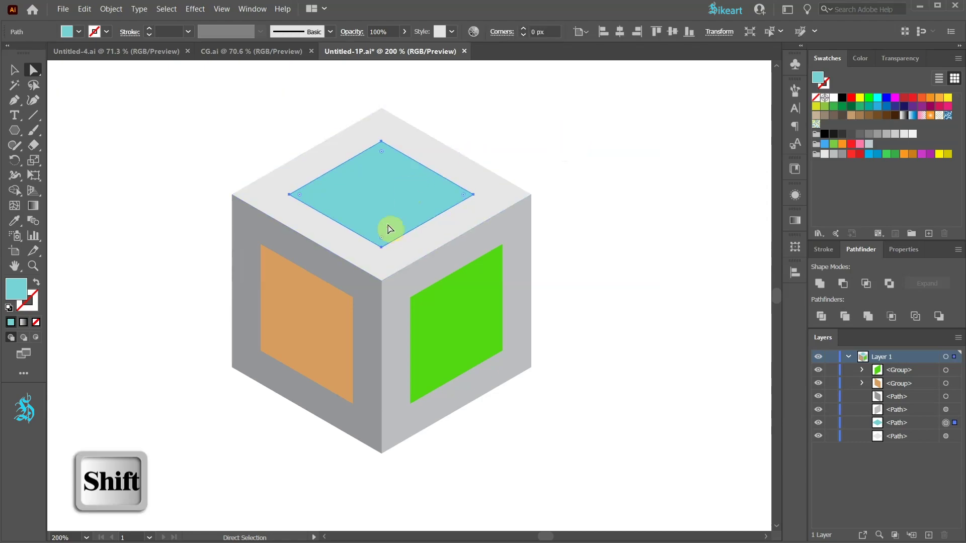
shift+click(298, 285)
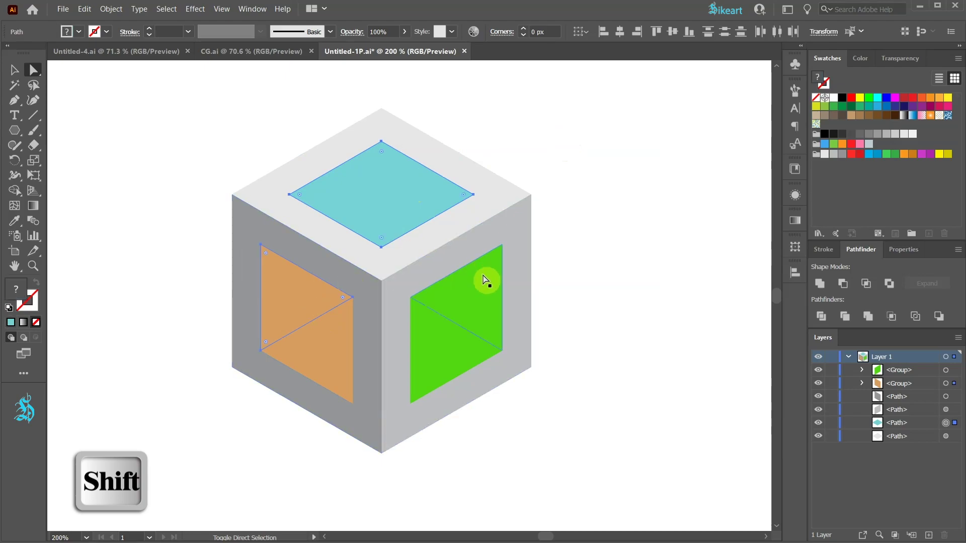
shift+click(482, 274)
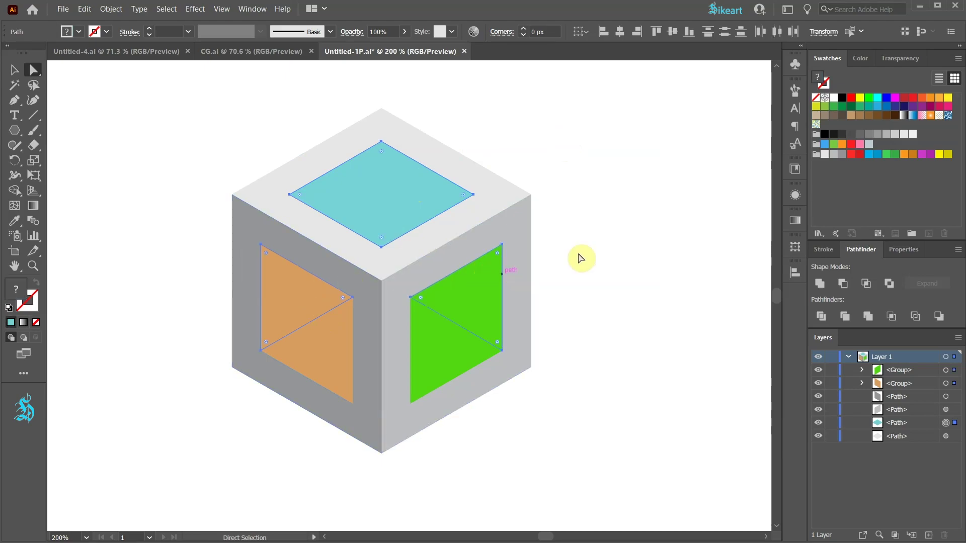
click(851, 156)
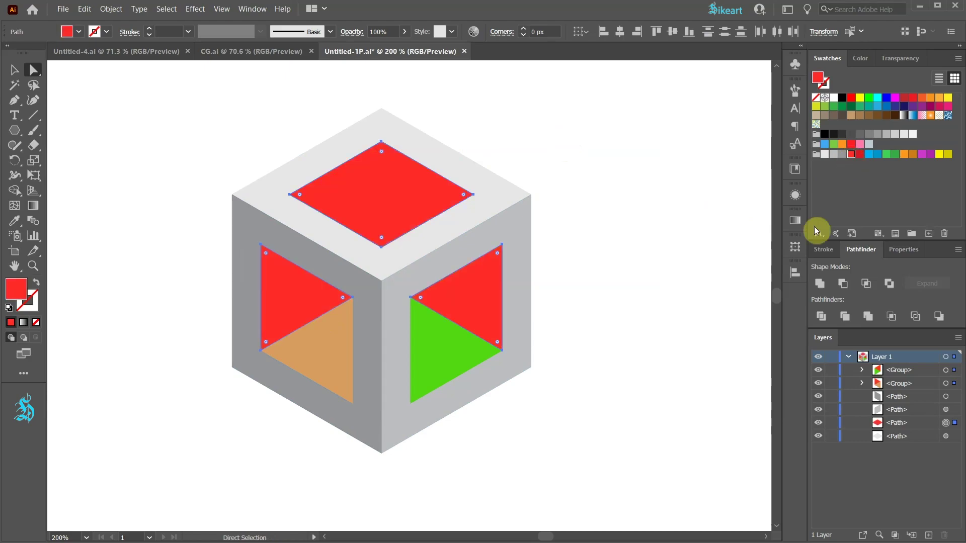
Fill the lower orange and green triangles with dark red
click(345, 370)
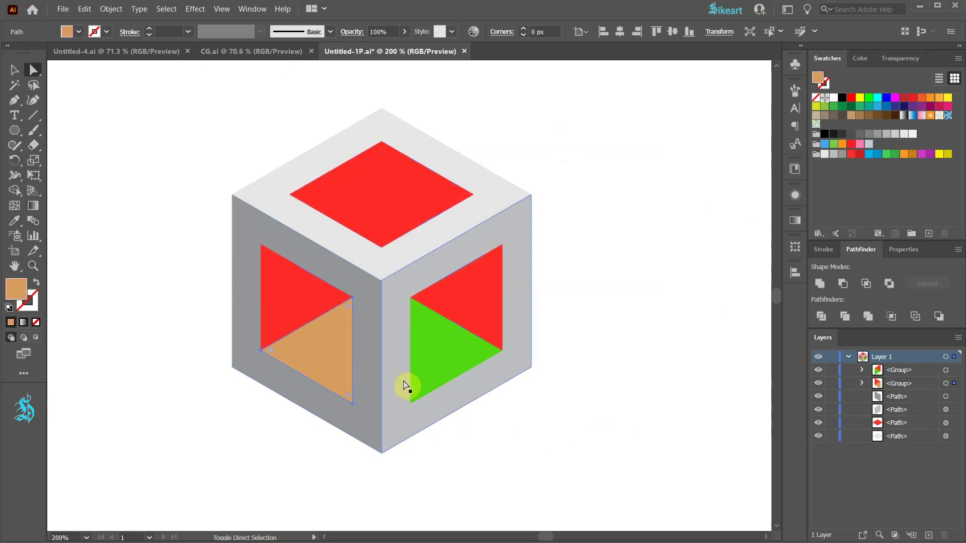
shift+click(435, 369)
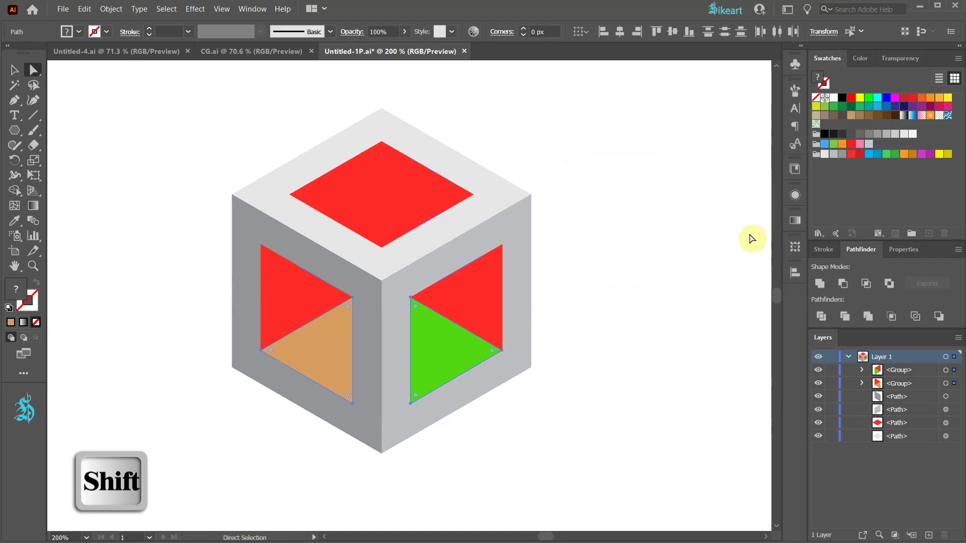
click(860, 155)
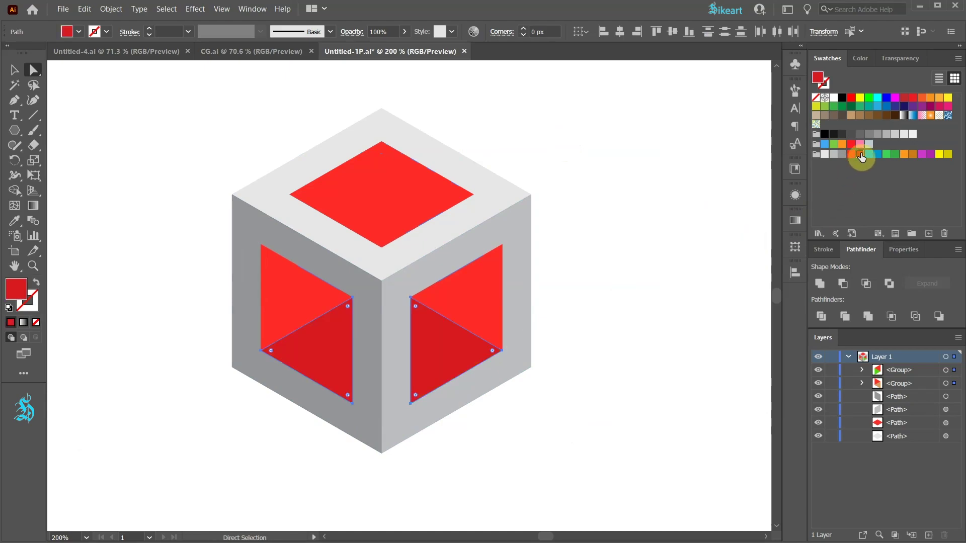
click(677, 249)
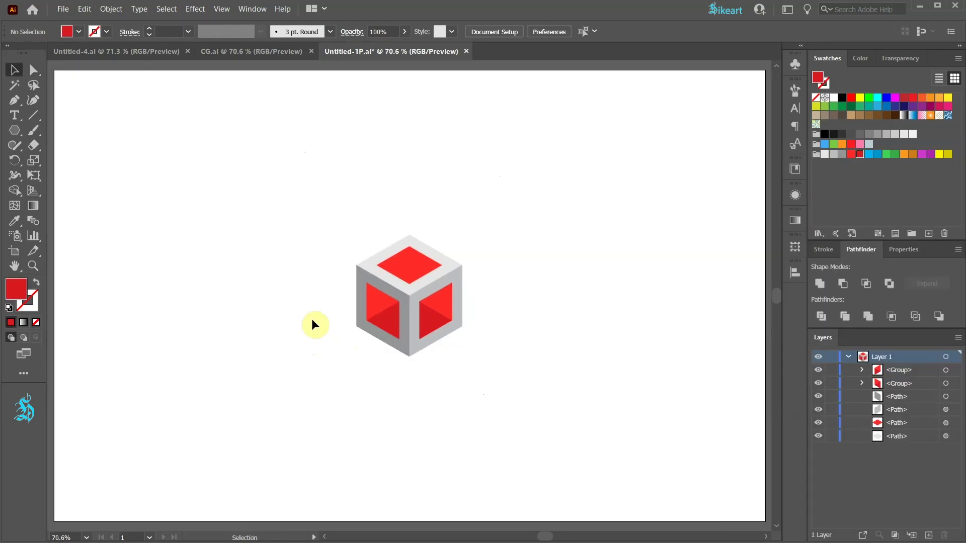
Marquee-select the whole cube and drag it to the artboard's top-left corner
drag(302, 198, 530, 398)
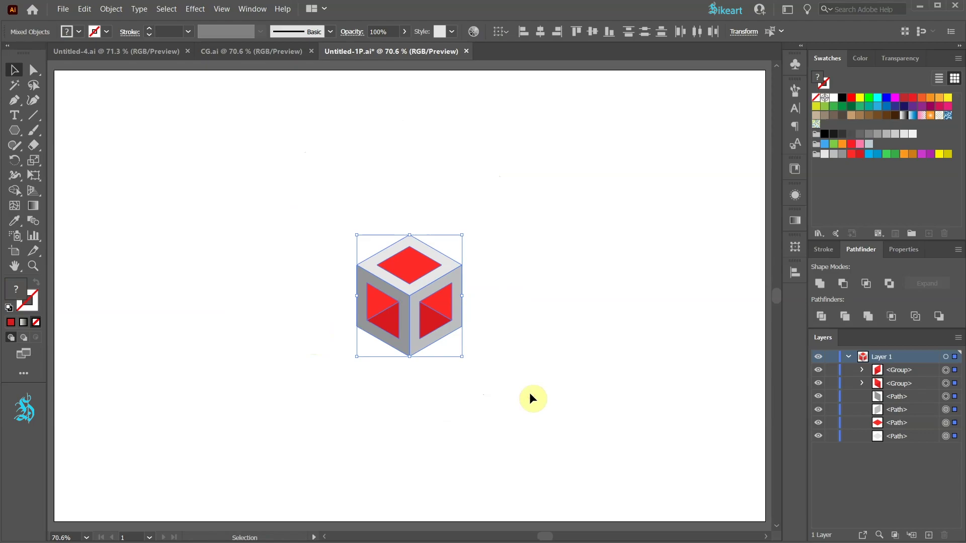
scroll(517, 393, down, 1)
click(441, 308)
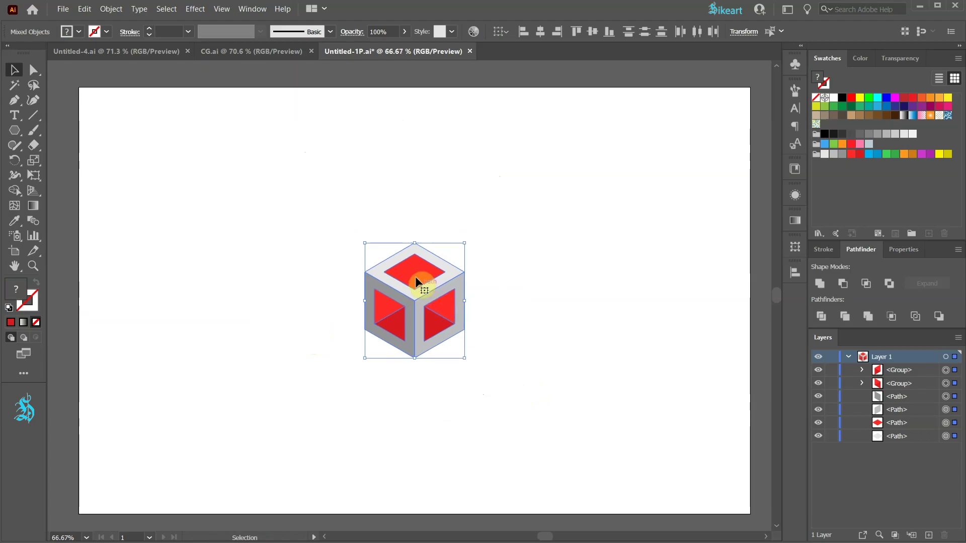
drag(416, 277, 135, 130)
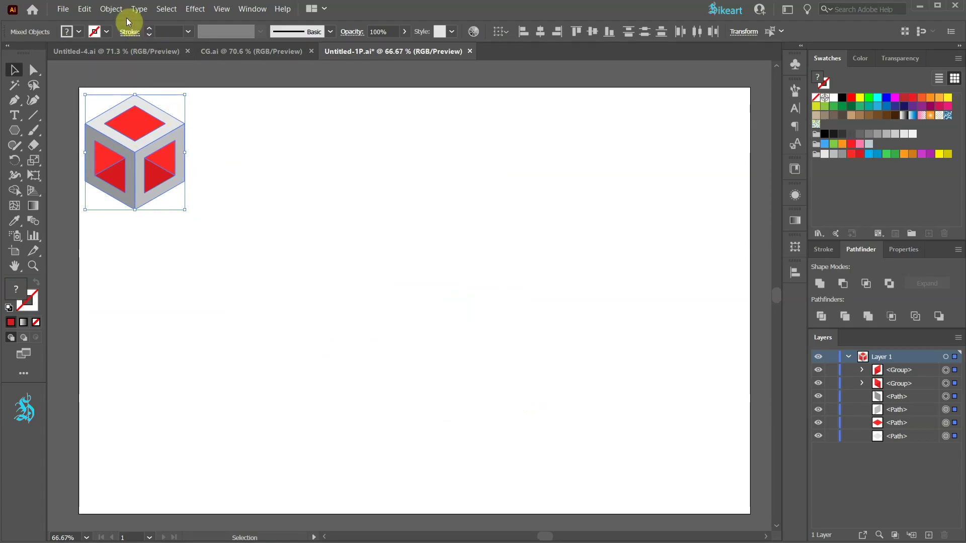
Apply Object > Repeat > Grid to the cube and set Grid Type to Brick by Row
click(112, 10)
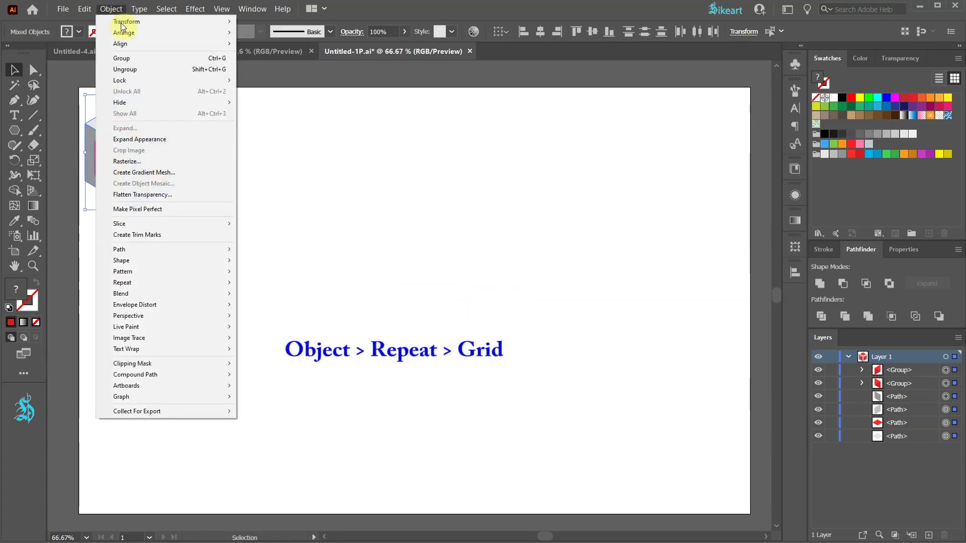
mouse_move(164, 283)
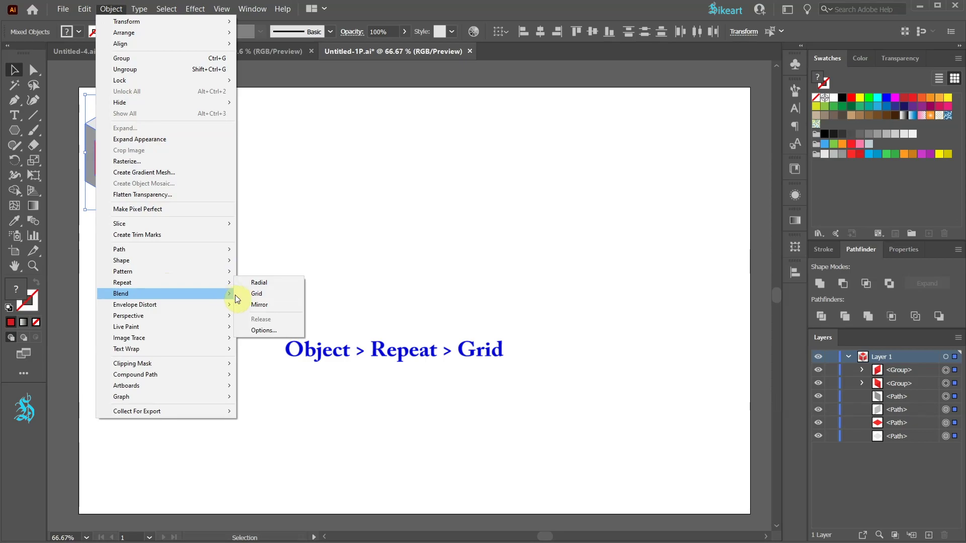
click(258, 294)
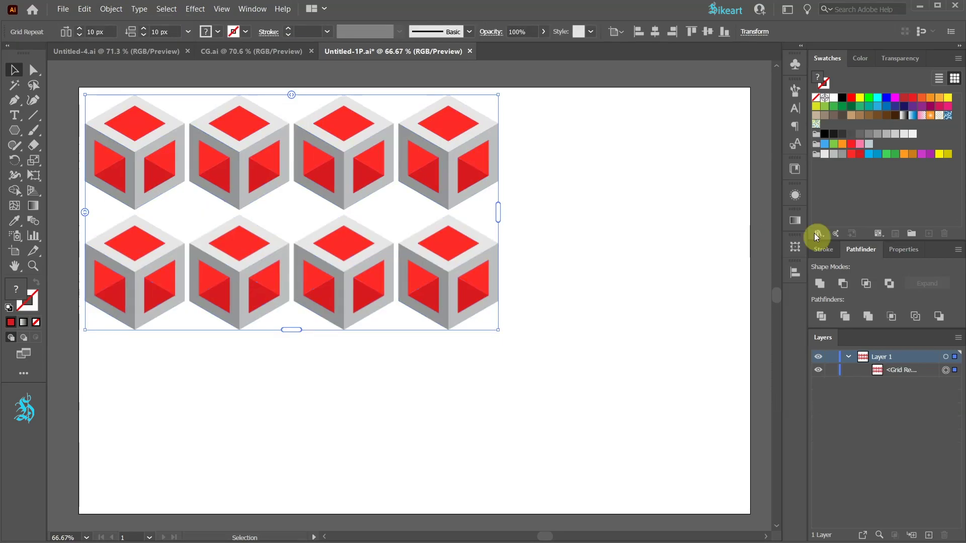
click(915, 249)
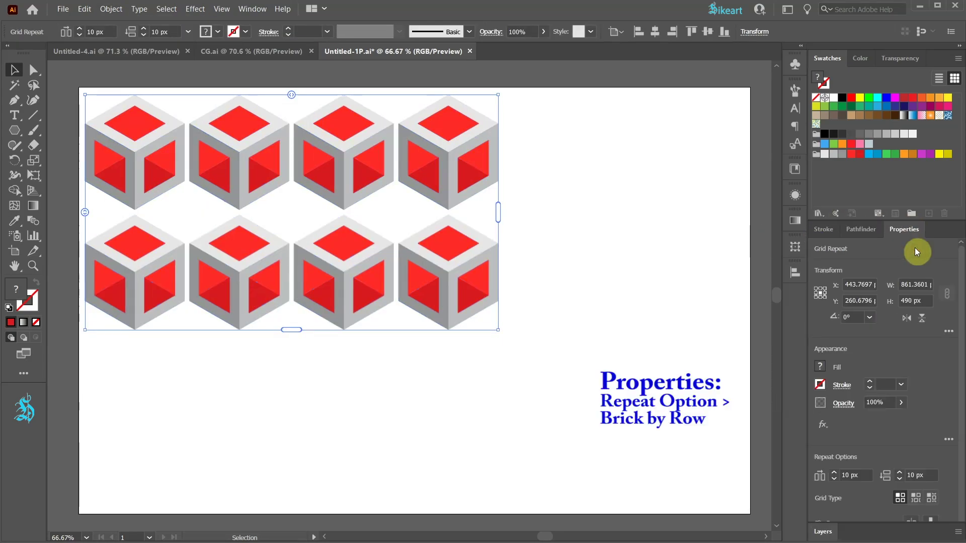
click(918, 497)
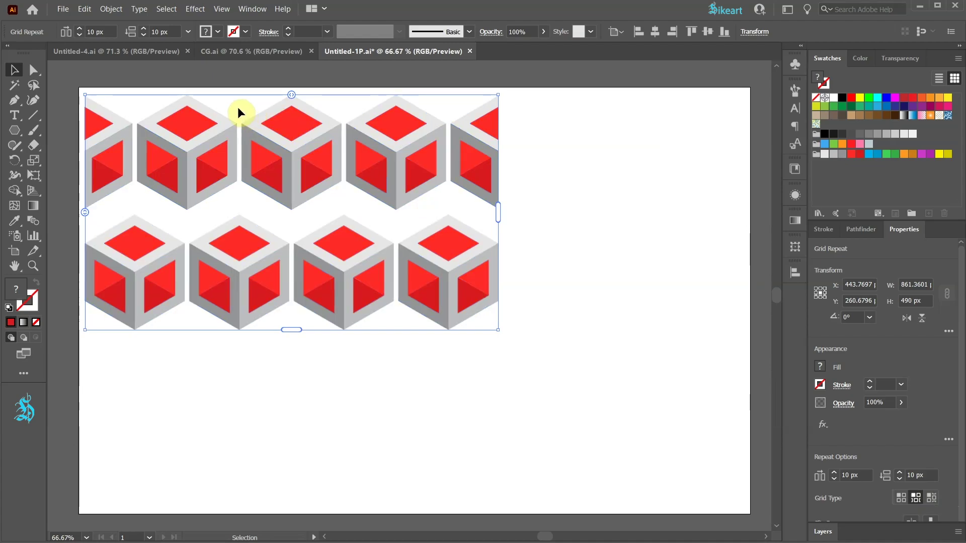
Shift the cube grid slightly and reduce its horizontal spacing to 0 px
scroll(239, 109, up, 8)
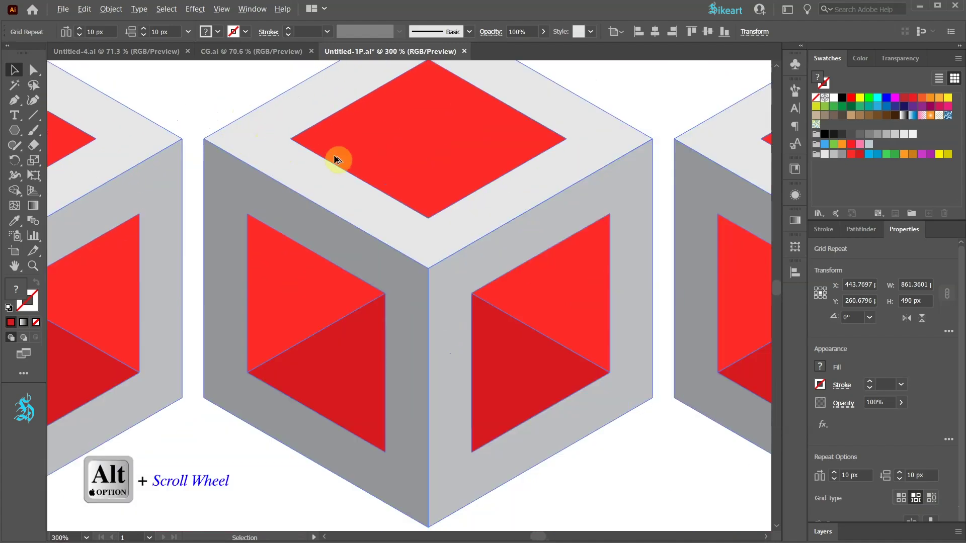
drag(336, 159, 433, 251)
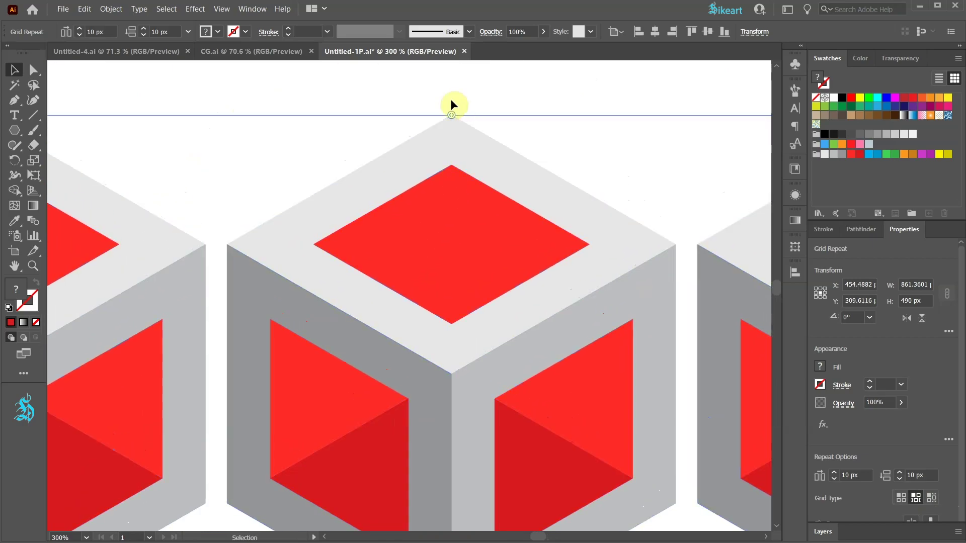
drag(452, 114, 430, 117)
scroll(203, 264, up, 6)
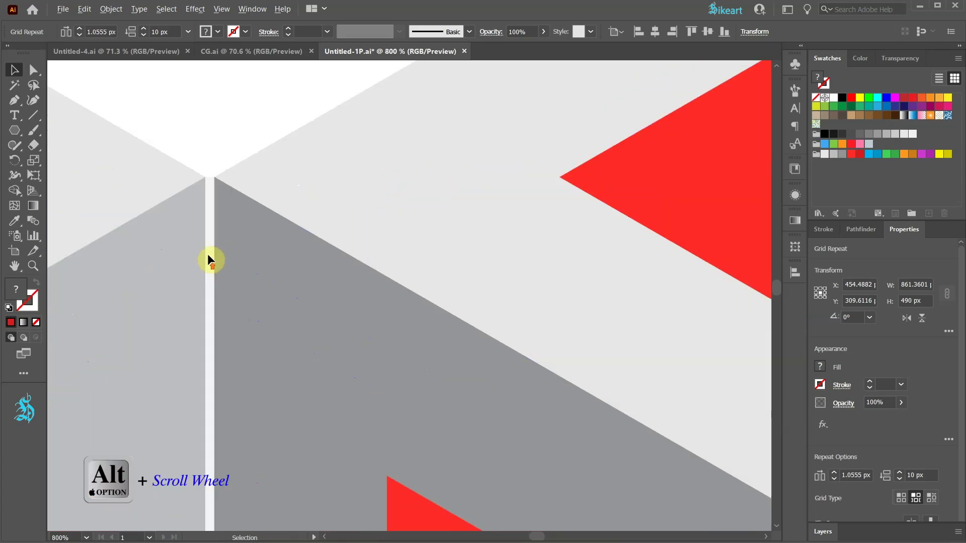
scroll(215, 179, up, 1)
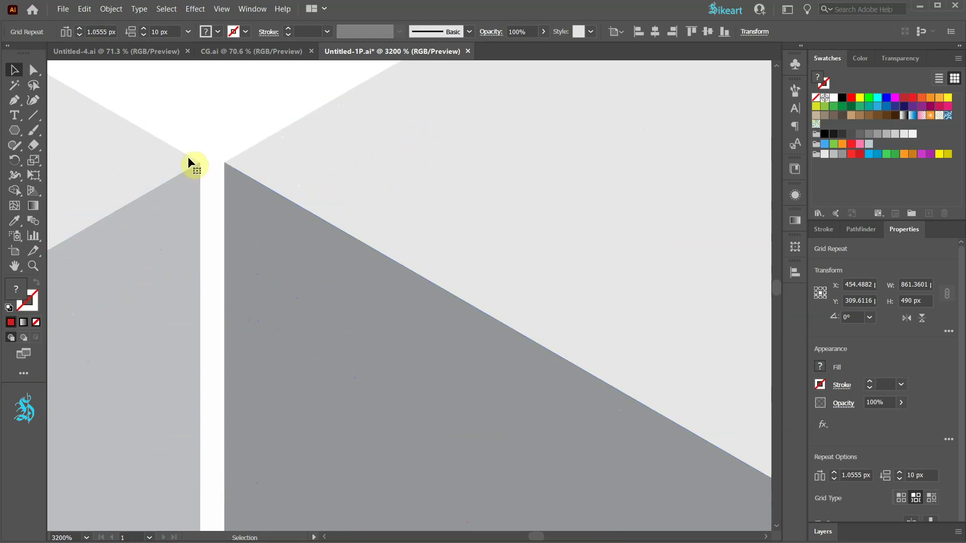
click(88, 31)
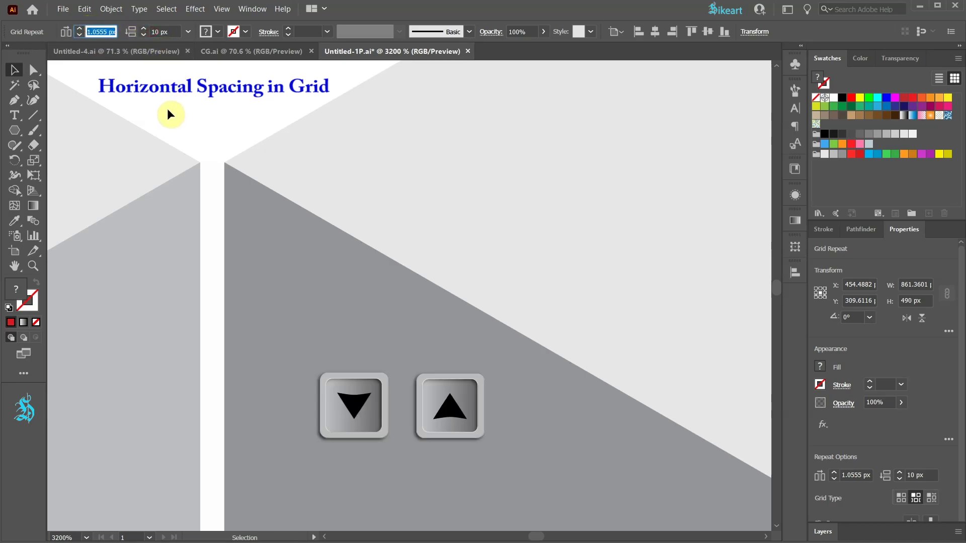
key(Down)
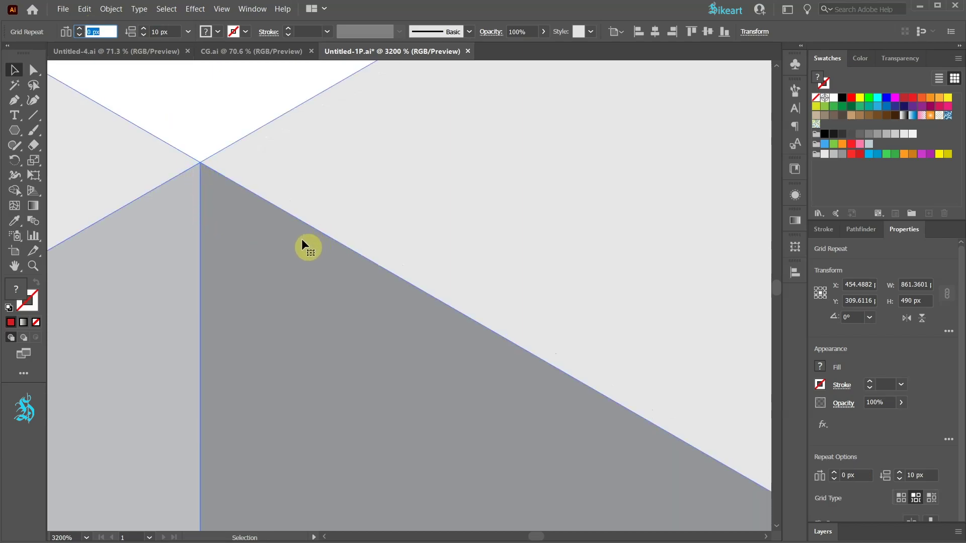
Drag the vertical spacing handle up so the cube rows interlock at about -60.25 px
scroll(301, 238, down, 7)
scroll(176, 315, up, 1)
scroll(222, 303, up, 3)
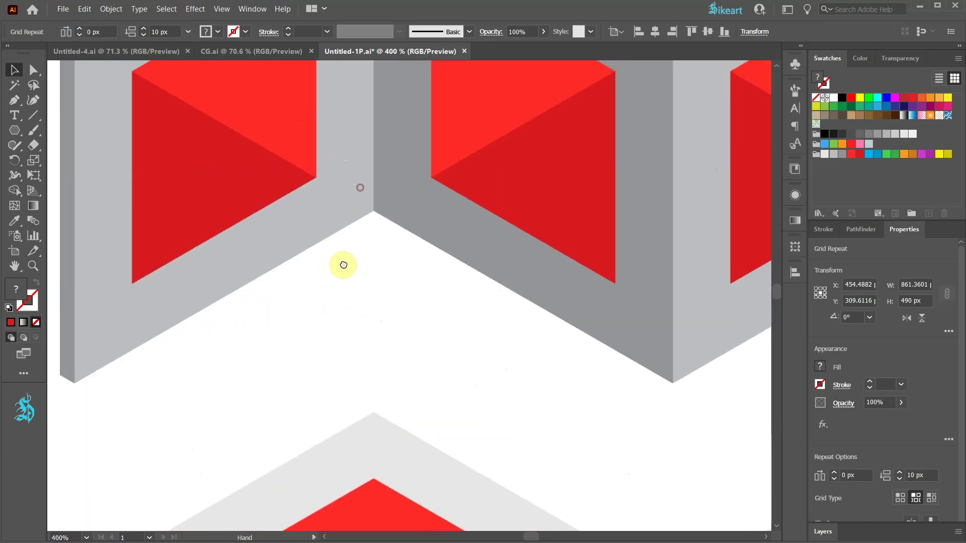
scroll(273, 315, left, 2)
drag(109, 392, 104, 194)
scroll(431, 207, up, 8)
drag(409, 210, 375, 357)
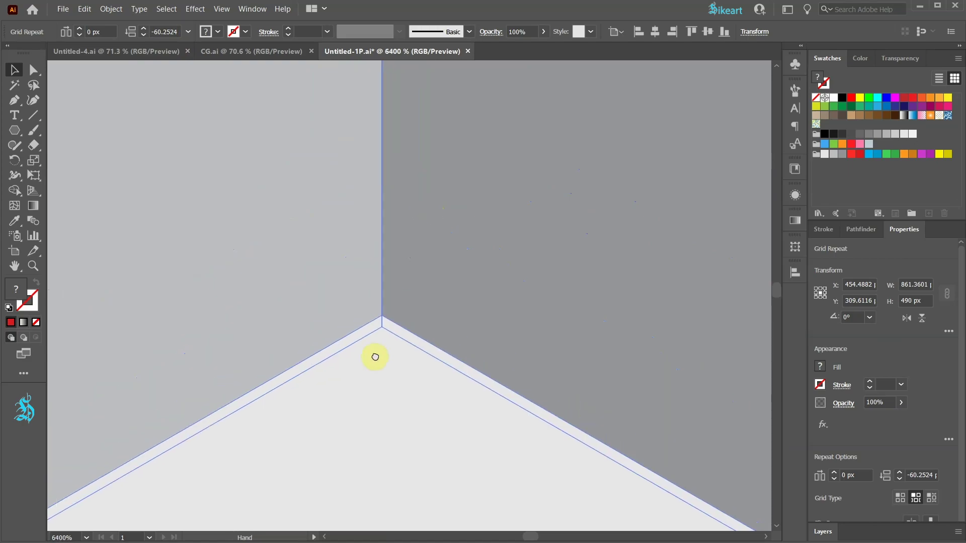
click(156, 32)
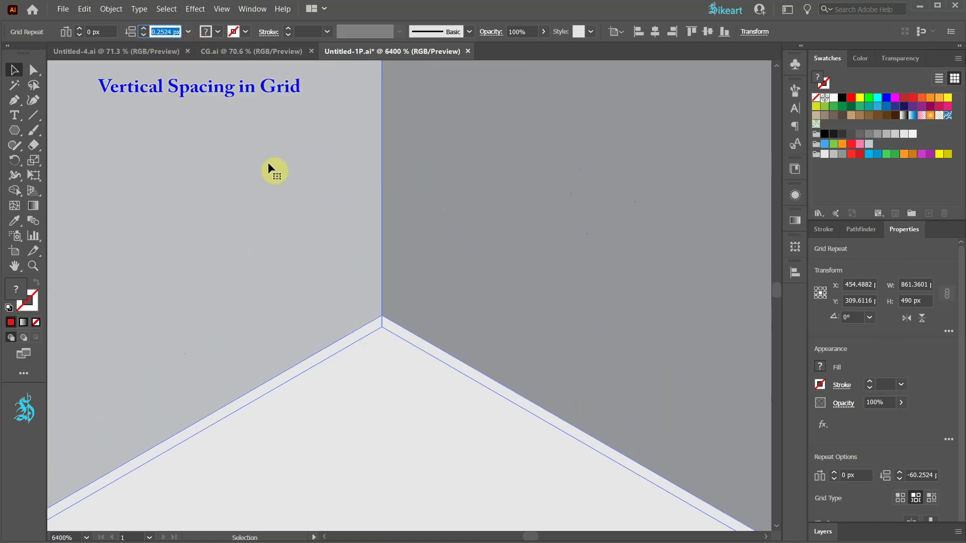
Set vertical spacing to -60 px and stretch the grid from the top-left corner to about 1396 × 837 px
key(Down)
key(Up)
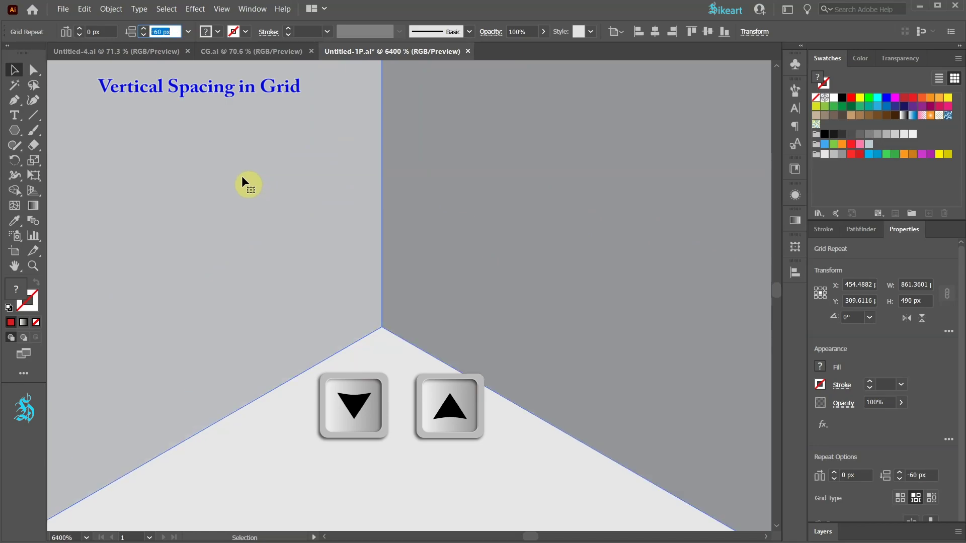
scroll(347, 284, down, 15)
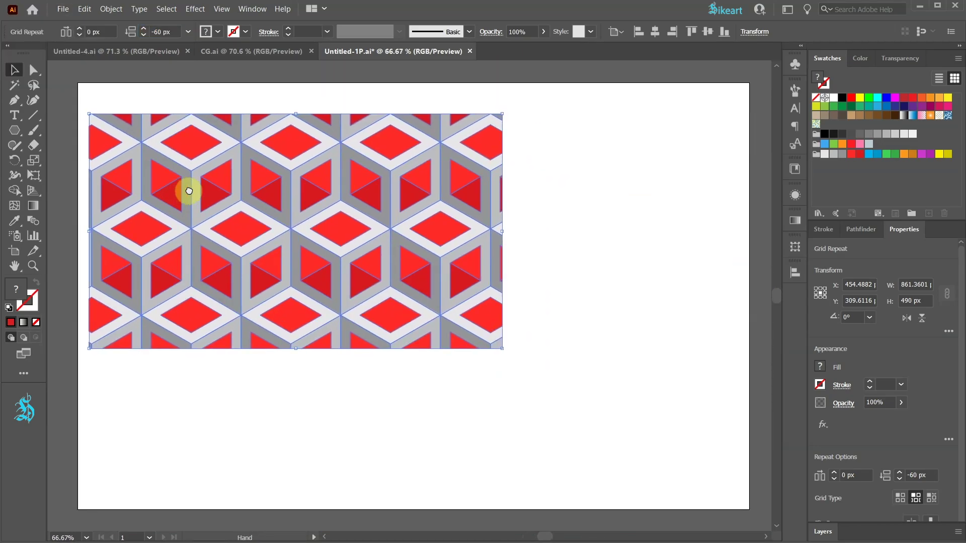
drag(175, 137, 170, 117)
drag(490, 200, 748, 203)
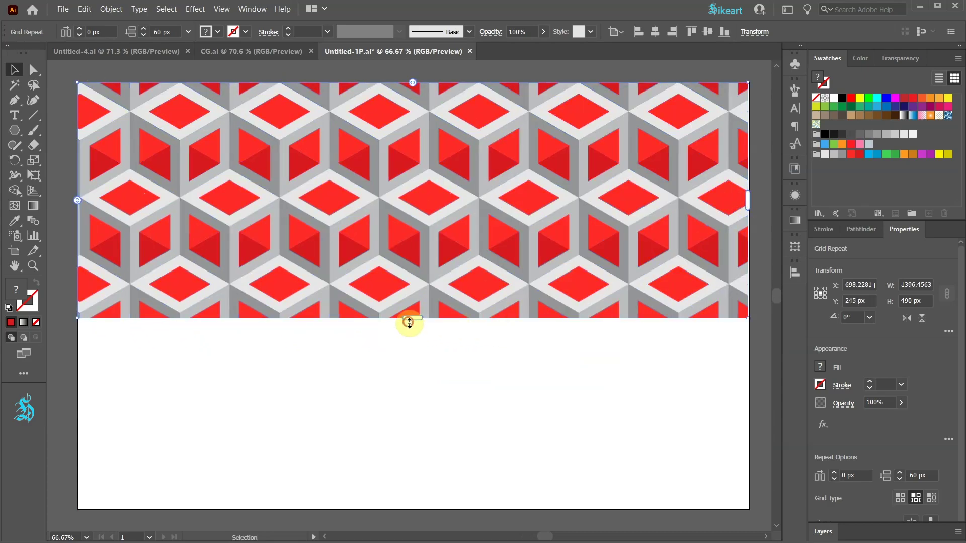
drag(411, 319, 420, 485)
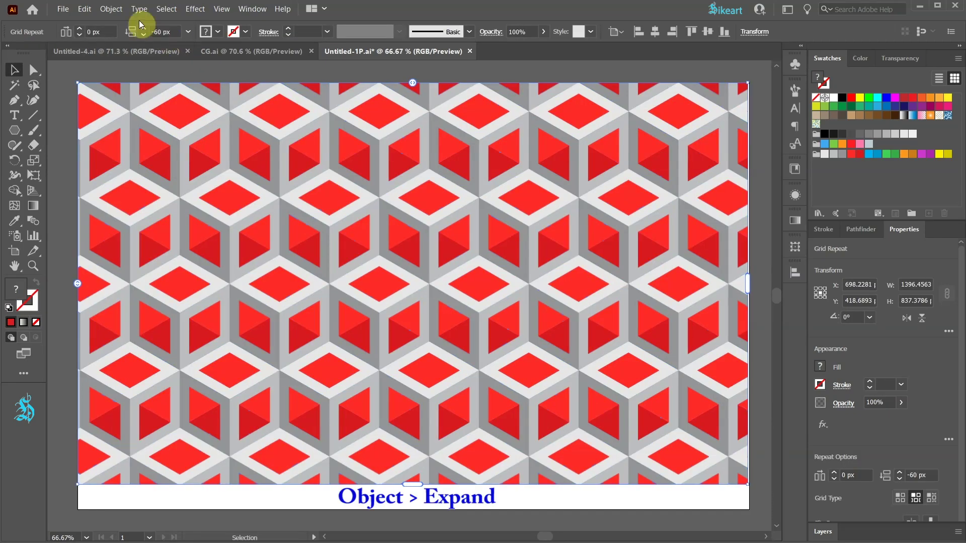
Expand the grid repeat into plain artwork and ungroup it
click(109, 9)
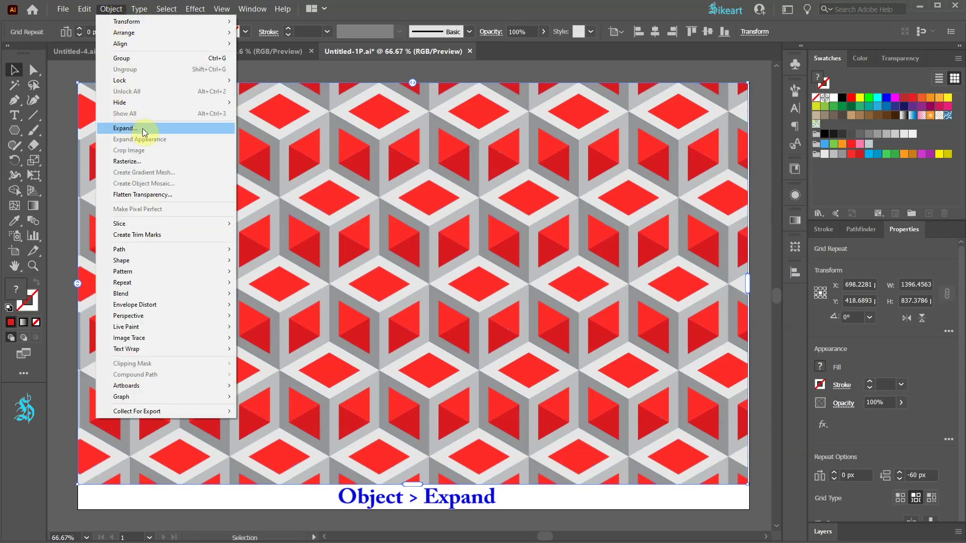
click(143, 129)
click(629, 236)
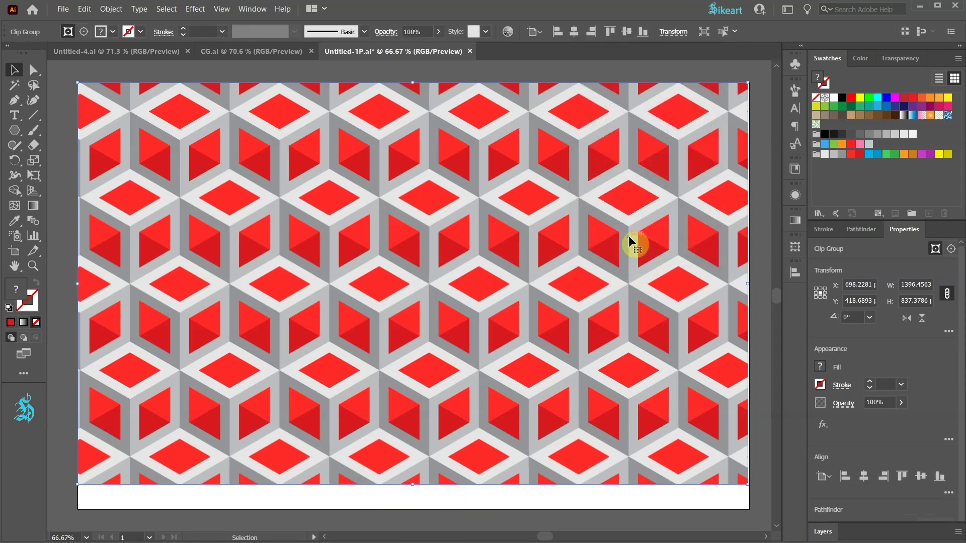
click(113, 12)
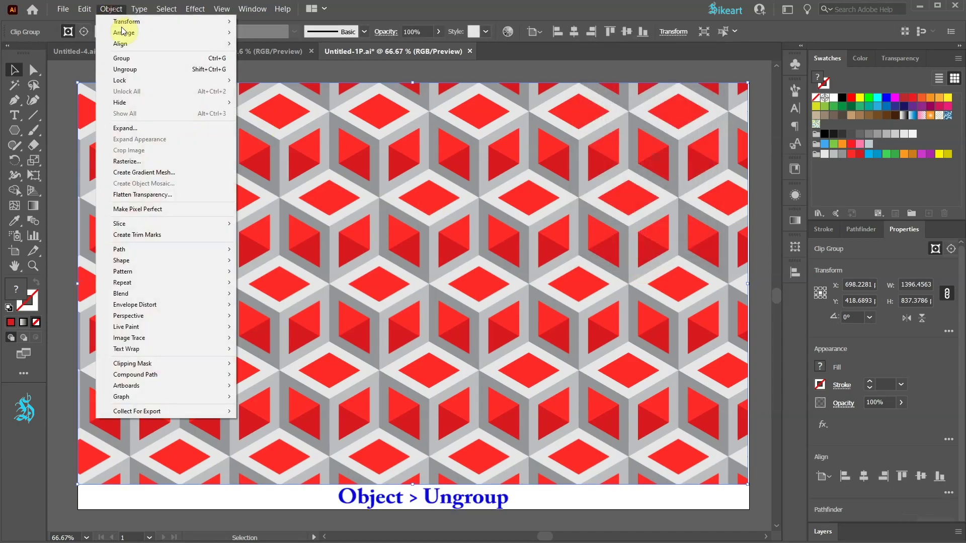
click(129, 68)
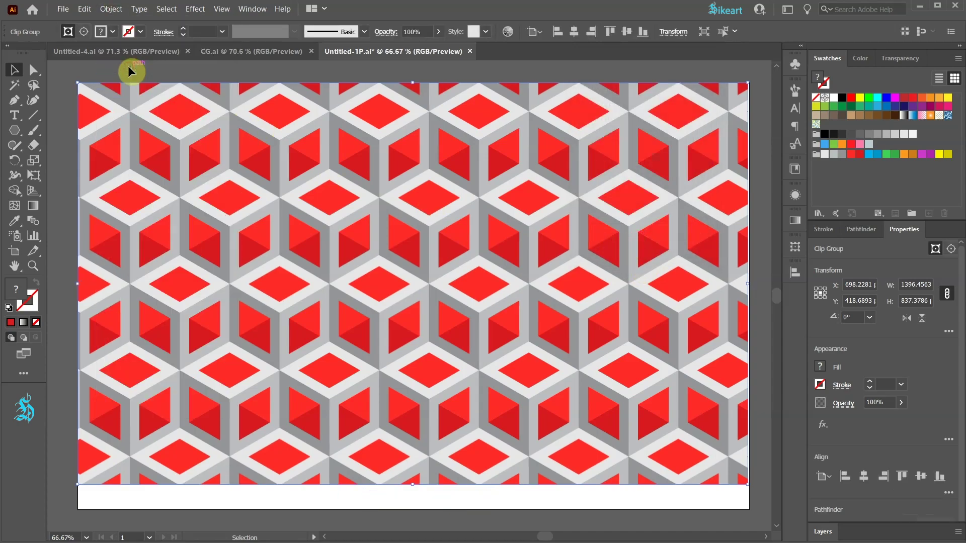
Lasso-select the bottom row of cube shapes and delete it
scroll(317, 218, down, 1)
click(115, 168)
key(a)
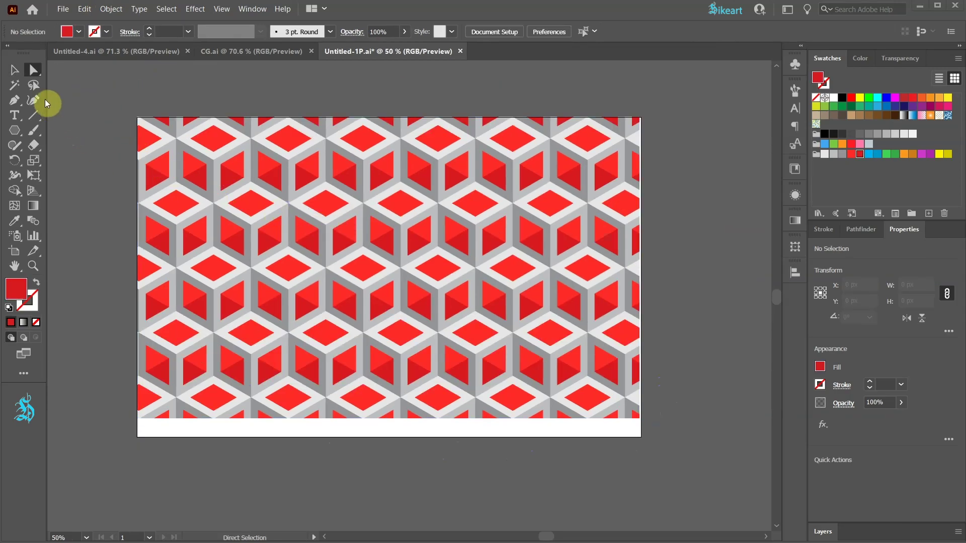
key(q)
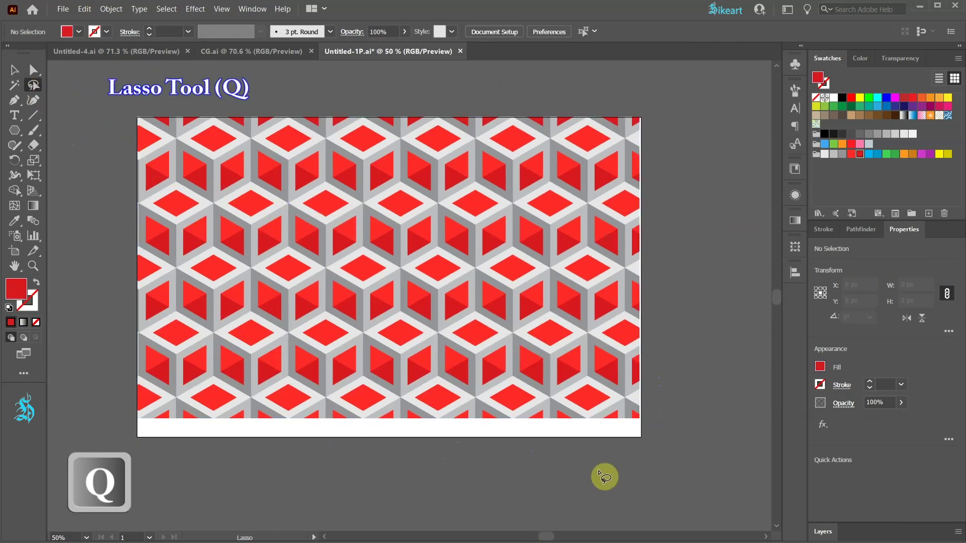
mouse_move(640, 429)
mouse_down()
mouse_move(617, 400)
mouse_move(323, 402)
mouse_move(111, 417)
mouse_move(307, 443)
mouse_move(567, 440)
mouse_move(653, 431)
mouse_up()
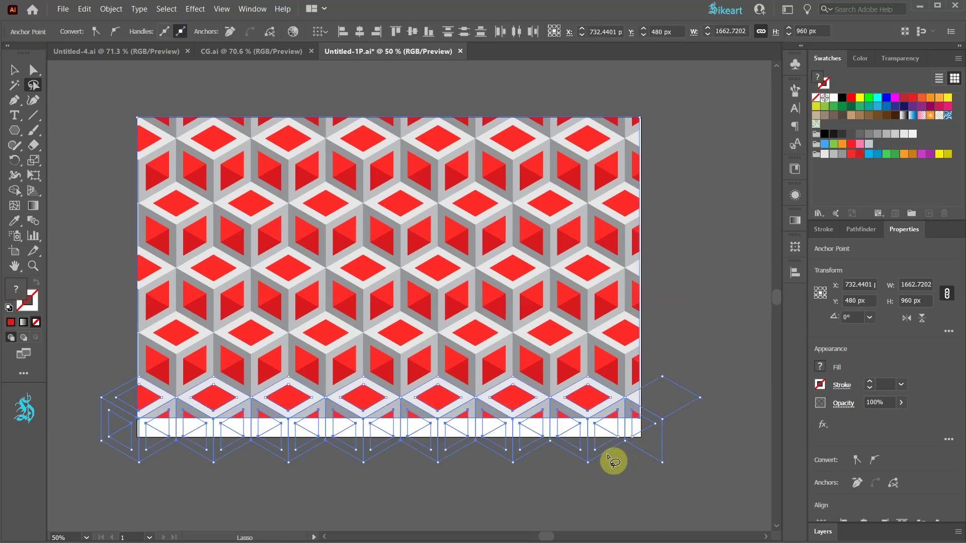
key(Delete)
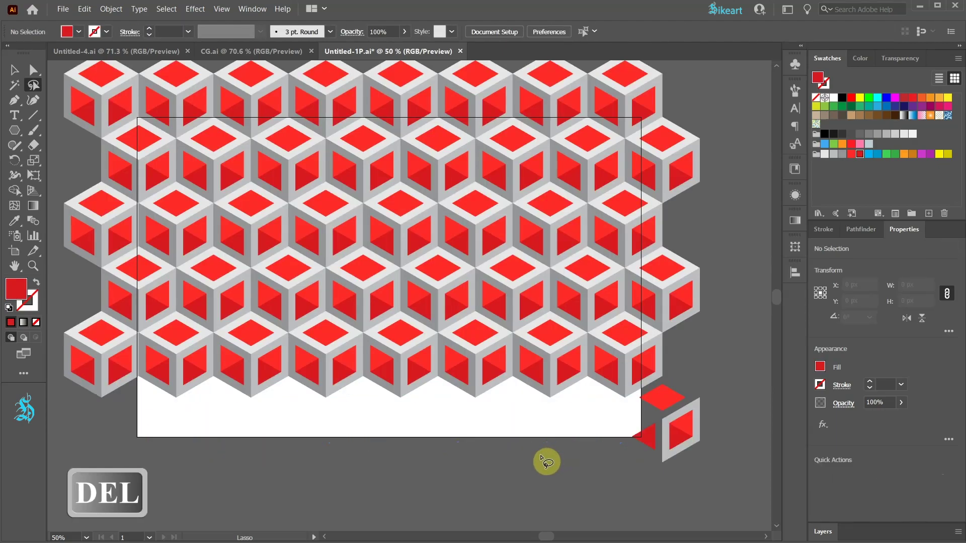
Delete the outer cubes and stray pieces, leaving the six-cube pyramid, and fit the artboard in view
scroll(515, 459, up, 2)
key(q)
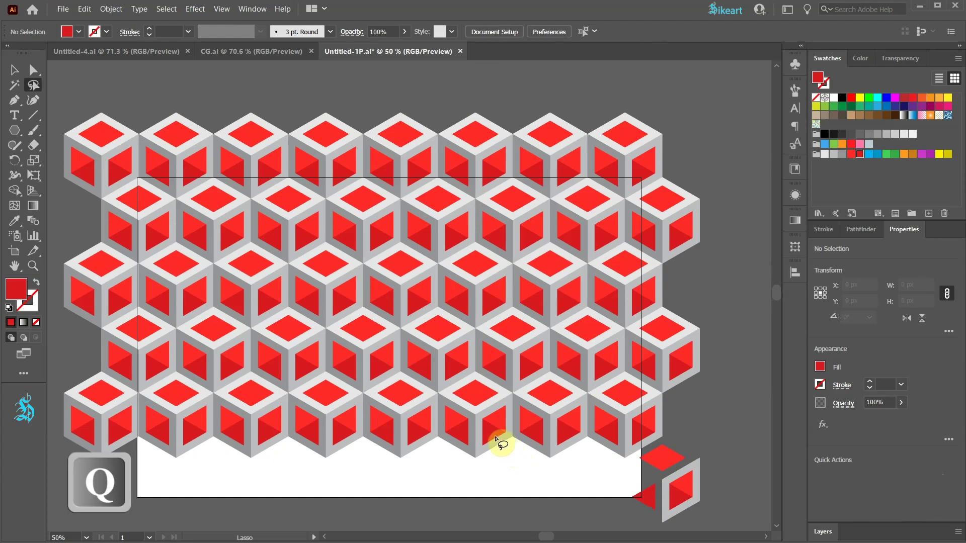
mouse_move(532, 468)
mouse_down()
mouse_move(527, 369)
mouse_move(405, 232)
mouse_move(340, 293)
mouse_move(309, 345)
mouse_move(276, 438)
mouse_move(65, 204)
mouse_move(753, 279)
mouse_move(578, 459)
mouse_move(548, 513)
mouse_up()
key(Delete)
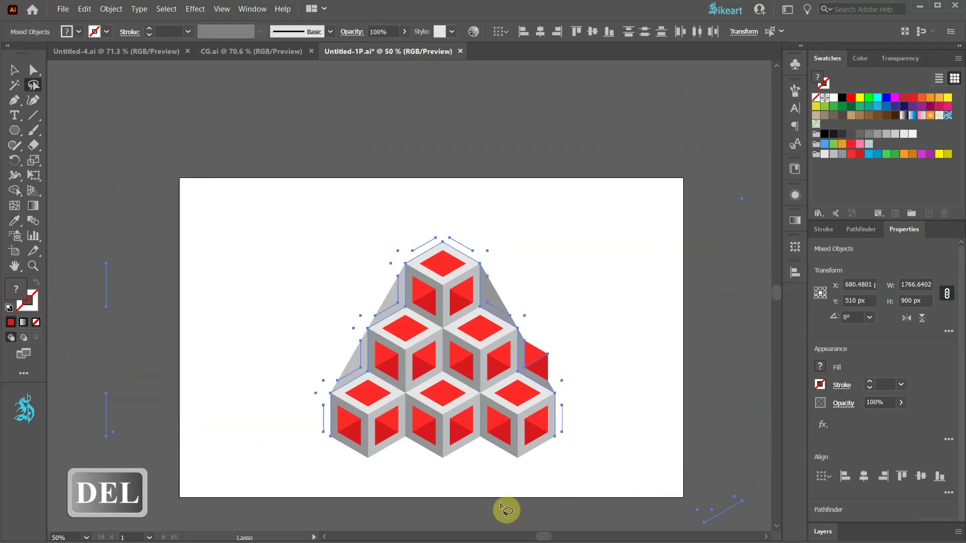
key(Delete)
mouse_move(572, 368)
mouse_down()
mouse_move(553, 346)
mouse_move(556, 416)
mouse_up()
key(Delete)
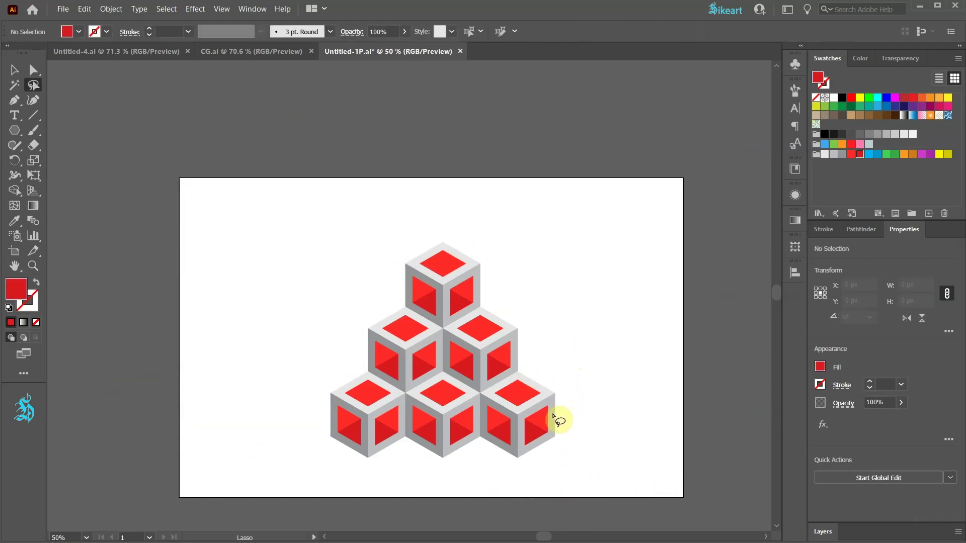
key(ctrl+0)
Scale the cube pyramid group up proportionally
key(v)
click(428, 375)
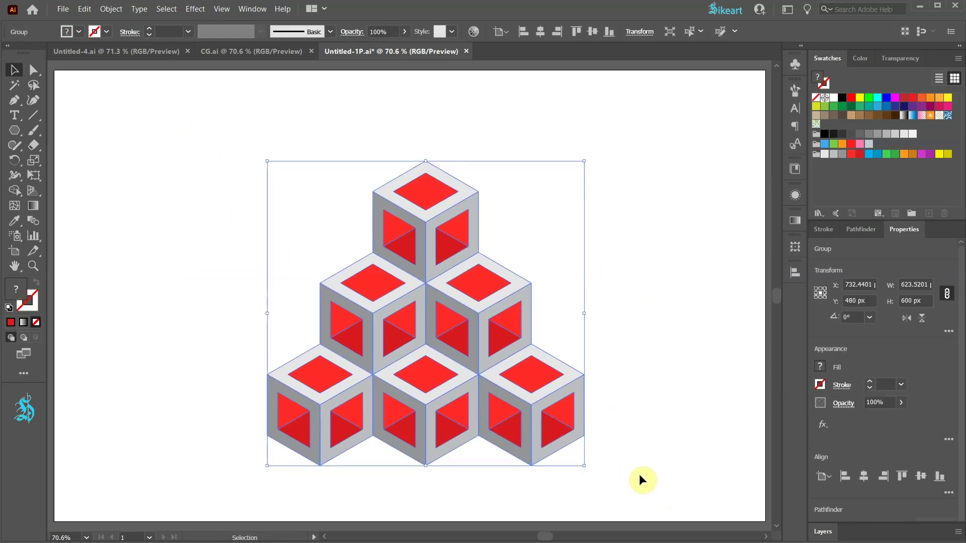
drag(586, 159, 647, 123)
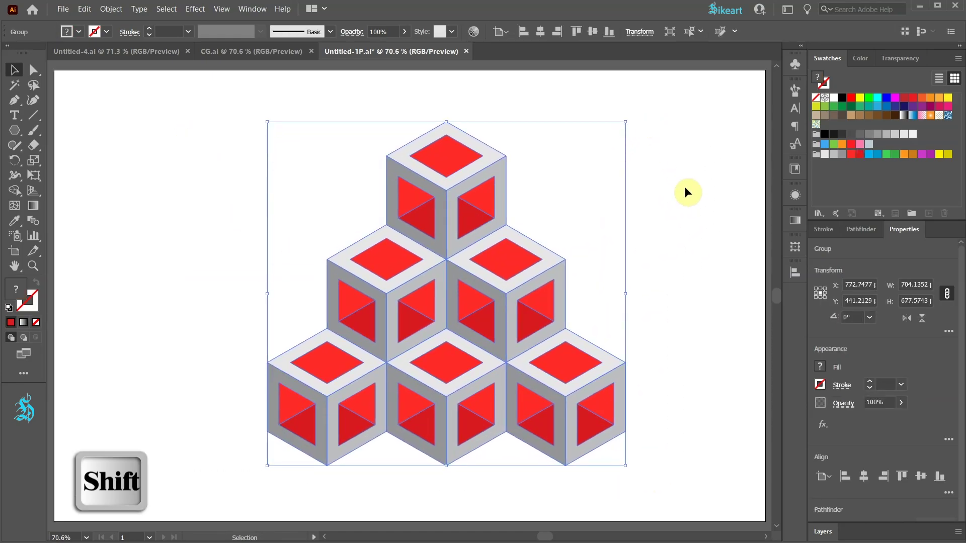
click(684, 187)
Ungroup the pyramid into separate cube groups
click(463, 215)
right_click(466, 220)
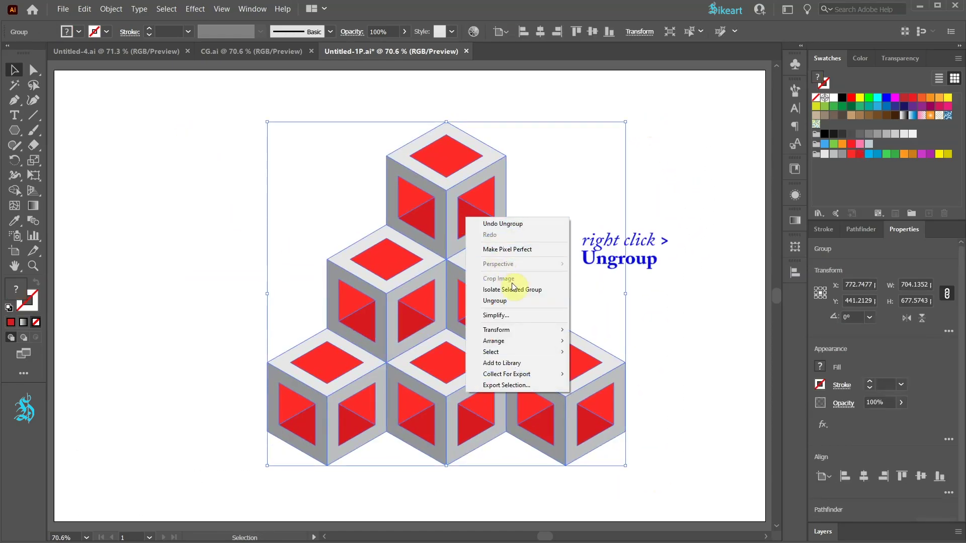
click(515, 300)
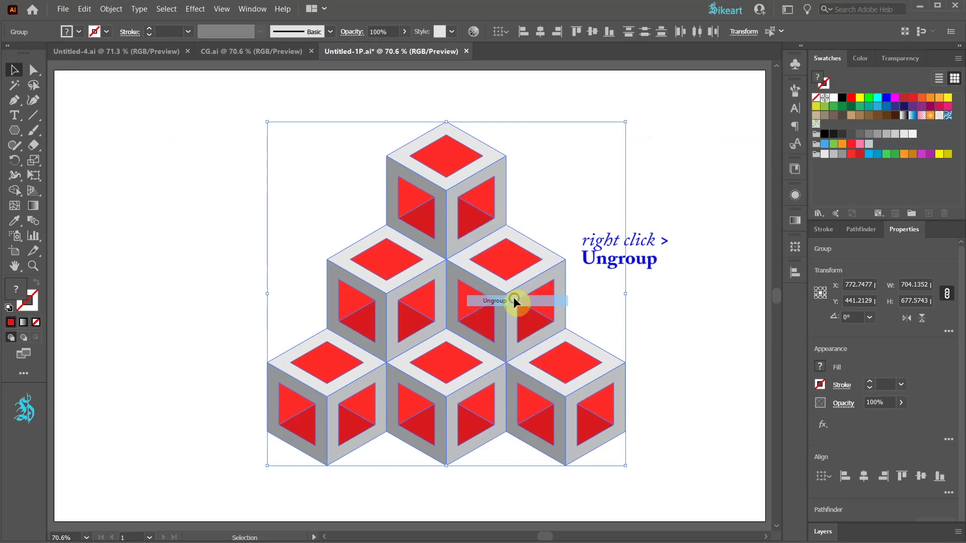
click(536, 213)
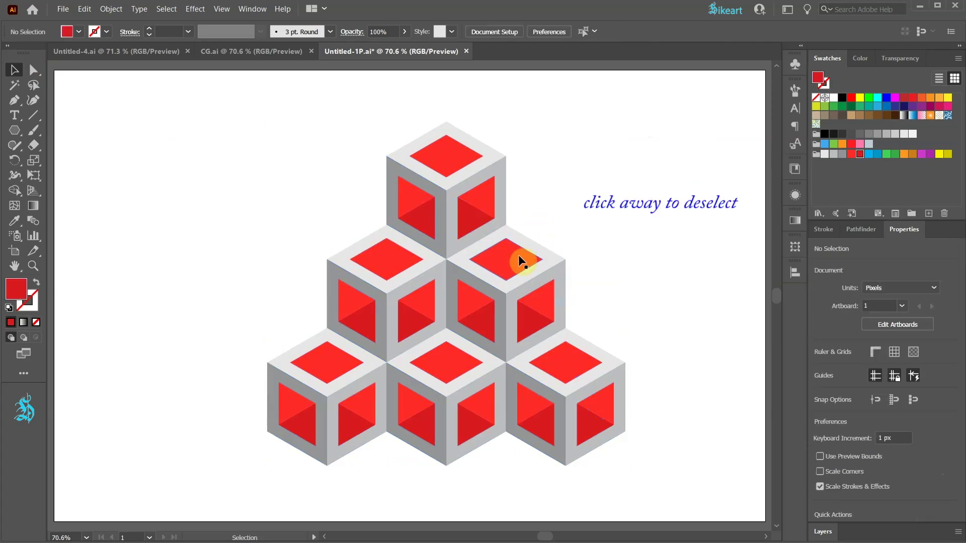
Ungroup the top, middle-left and bottom cubes into their individual faces
click(452, 206)
right_click(452, 206)
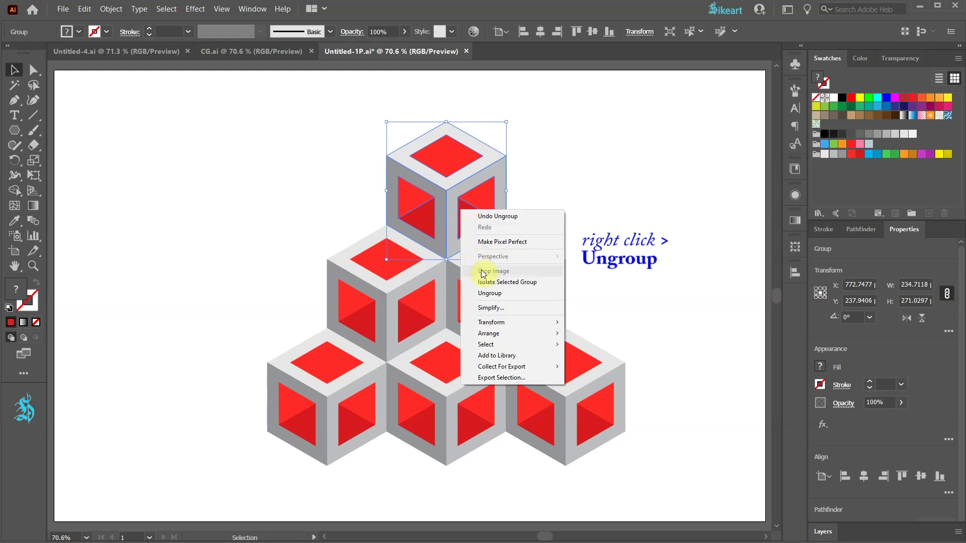
click(498, 294)
click(390, 294)
right_click(388, 291)
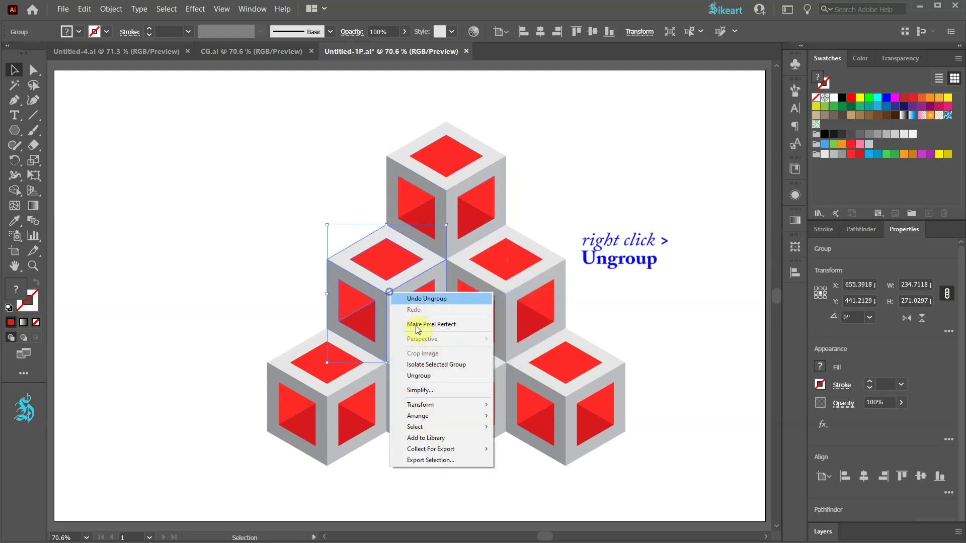
click(418, 374)
right_click(518, 321)
click(547, 410)
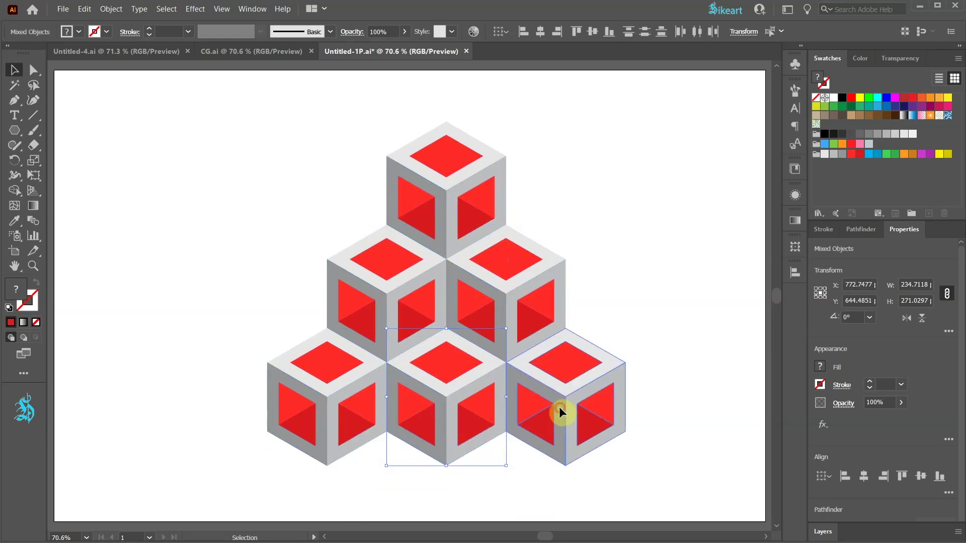
click(669, 433)
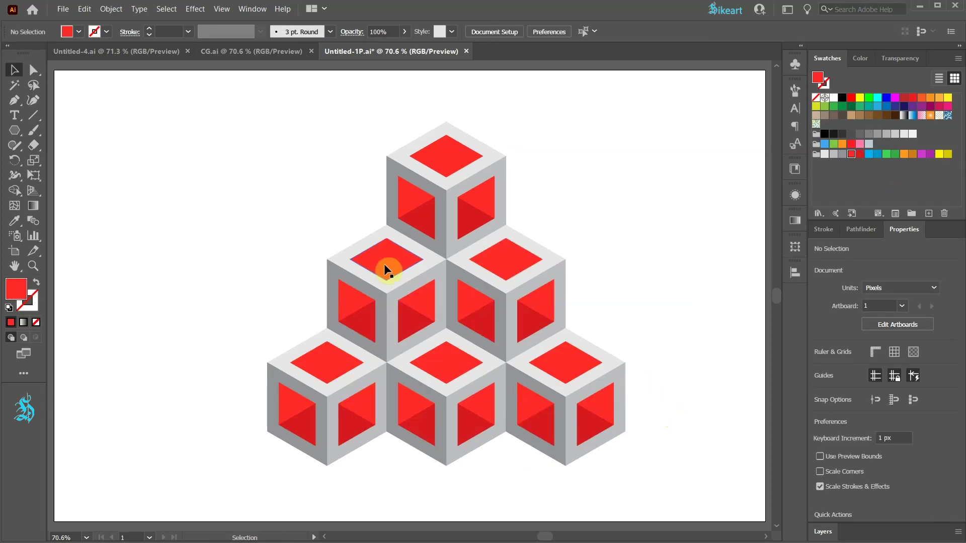
Colour the middle-left cube's inset faces and lower triangles blue
key(a)
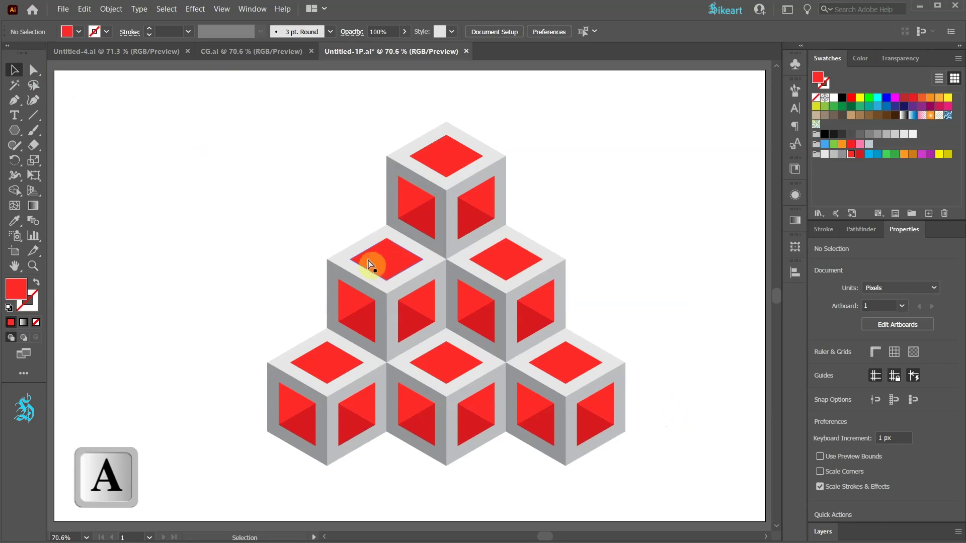
click(370, 265)
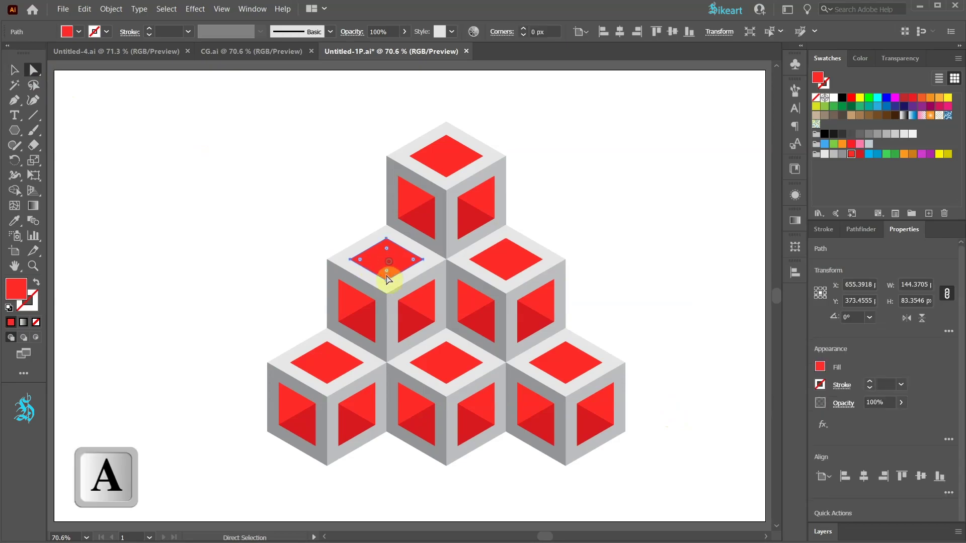
shift+click(355, 305)
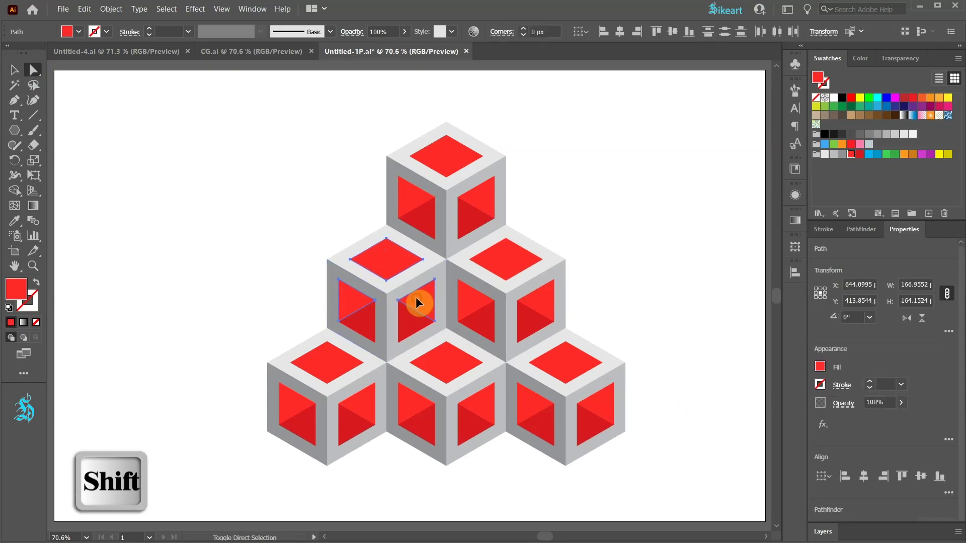
click(868, 159)
click(366, 332)
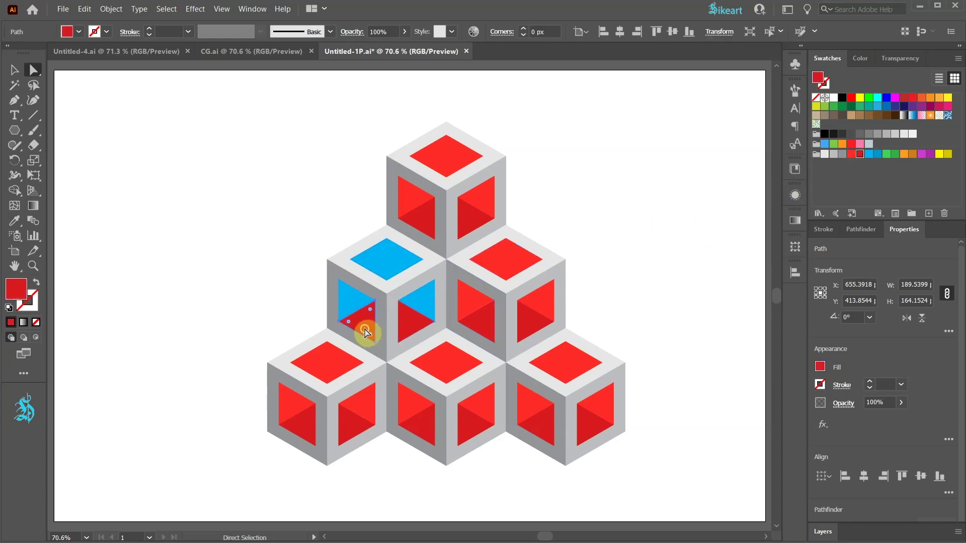
shift+click(419, 326)
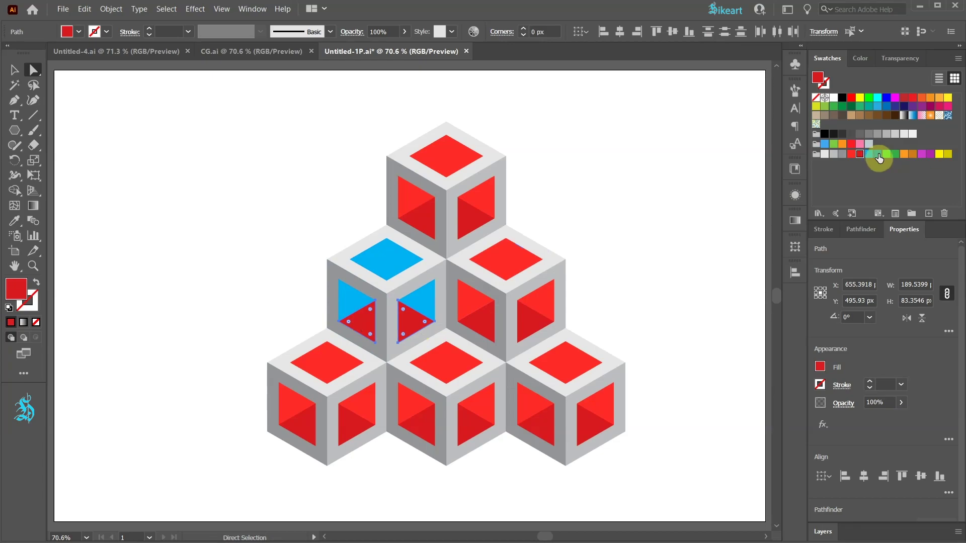
click(878, 156)
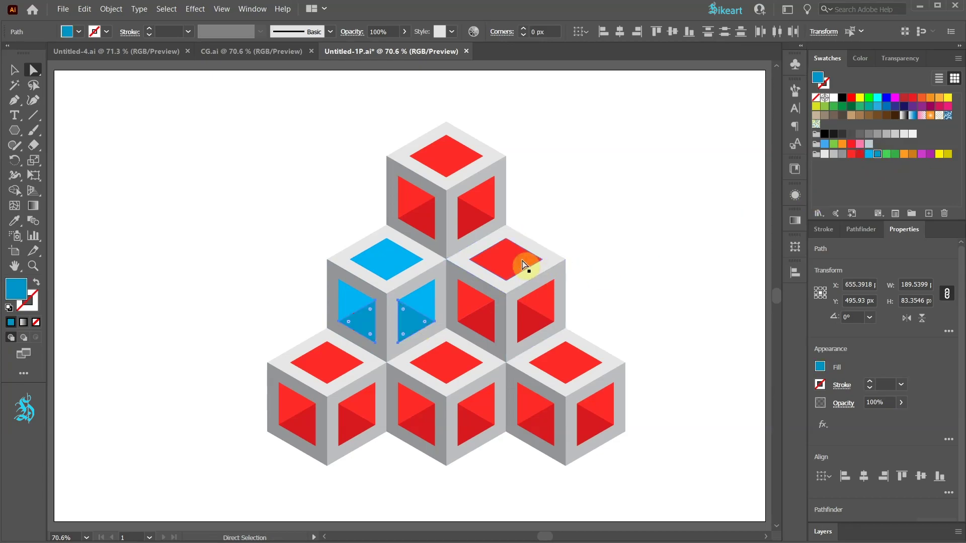
Colour the middle-right cube's inset faces and lower triangles green
click(523, 265)
shift+click(478, 297)
shift+click(536, 297)
click(895, 154)
click(475, 327)
shift+click(536, 327)
click(895, 153)
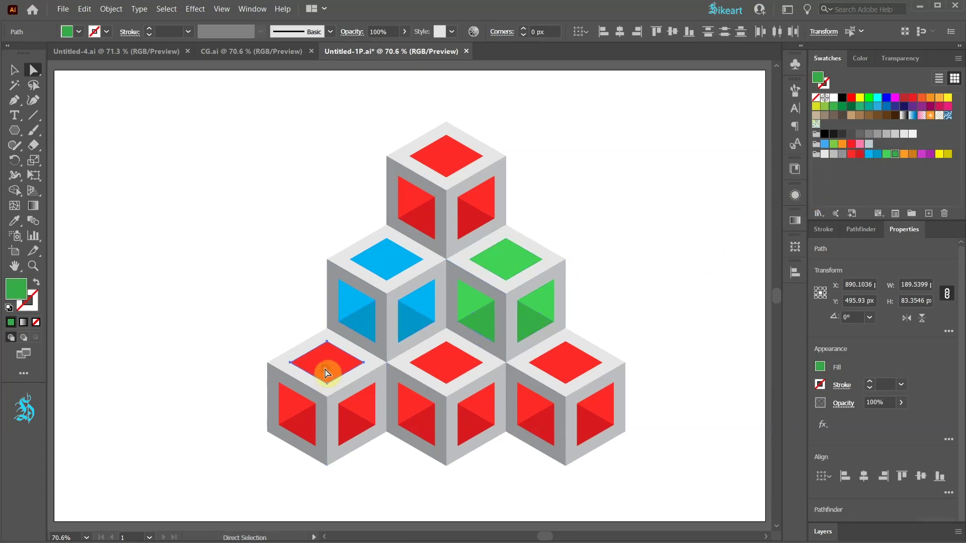
Colour the bottom-left cube's inset faces and lower triangles orange
shift+click(296, 398)
shift+click(357, 397)
click(913, 154)
click(345, 431)
click(913, 153)
Colour the bottom-middle cube's inset faces and lower triangles purple
click(443, 370)
shift+click(412, 402)
shift+click(479, 410)
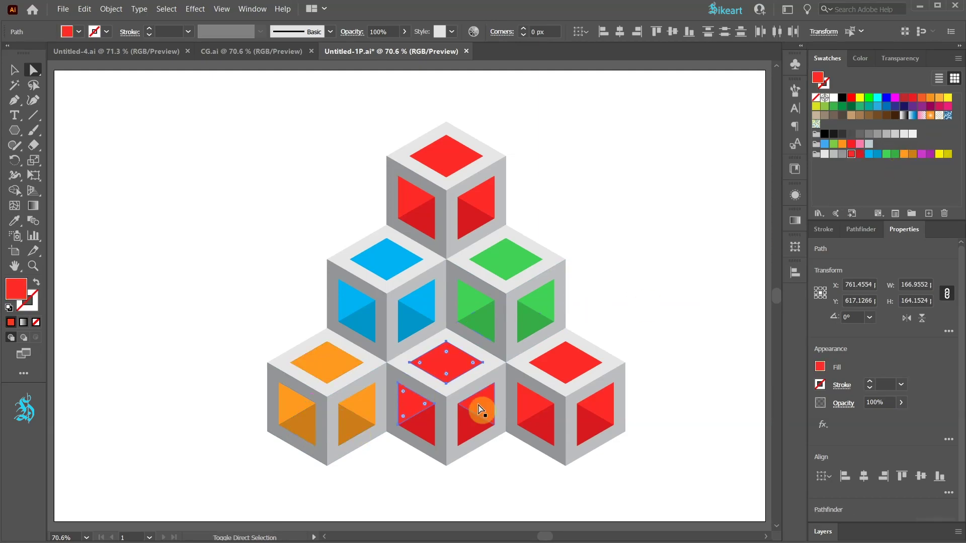
click(922, 154)
click(415, 427)
shift+click(476, 428)
click(922, 154)
Colour the bottom-right cube's inset faces yellow and its lower triangles dark yellow
click(566, 362)
shift+click(533, 400)
shift+click(594, 402)
click(939, 154)
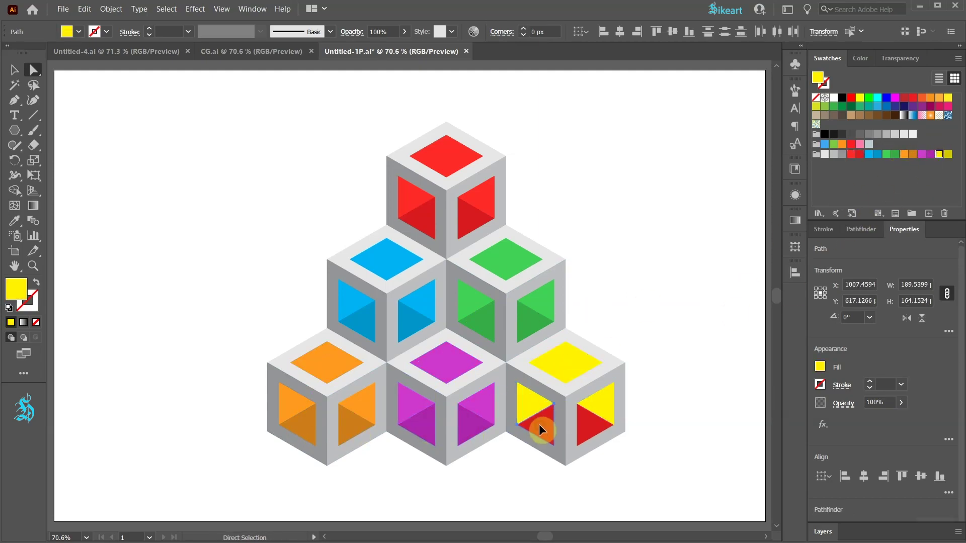
shift+click(540, 430)
click(947, 154)
click(686, 312)
Select all the cube artwork and group it
key(ctrl+a)
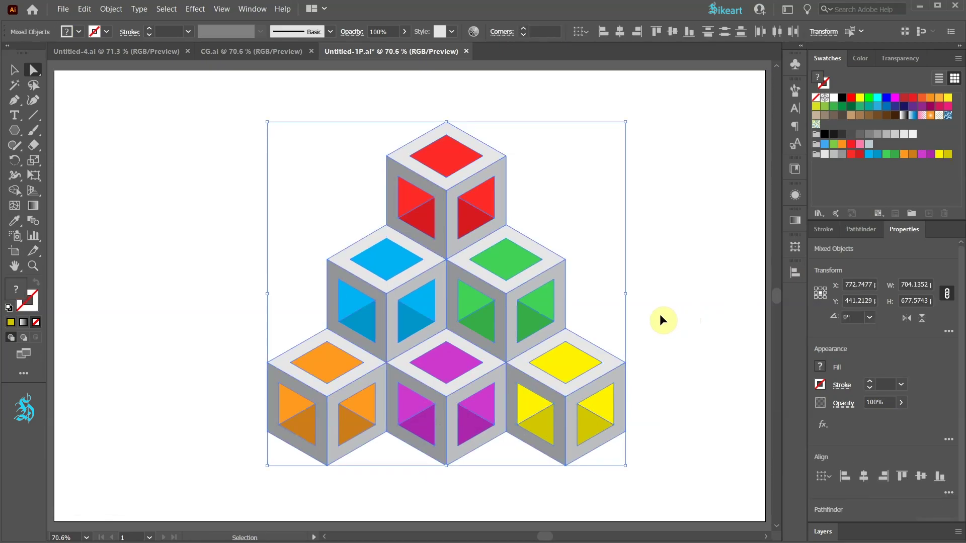
key(ctrl+g)
key(a)
Align the pyramid to the artboard's horizontal and vertical centre, at X 700 px, Y 445 px
click(795, 273)
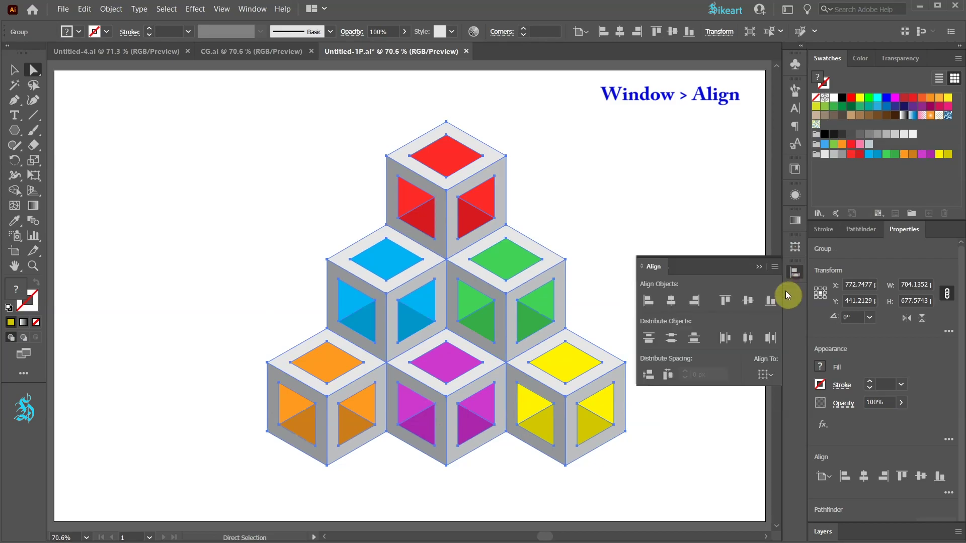
click(774, 376)
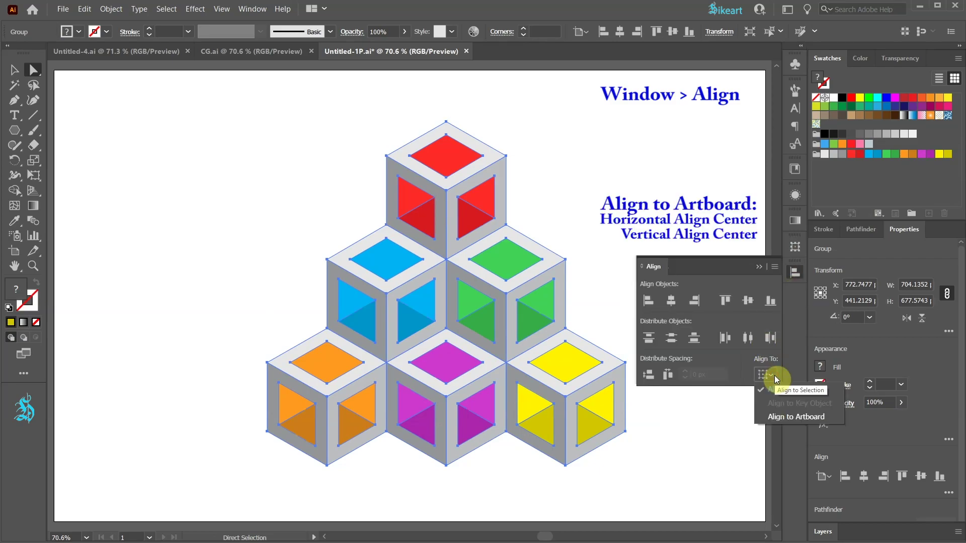
click(780, 418)
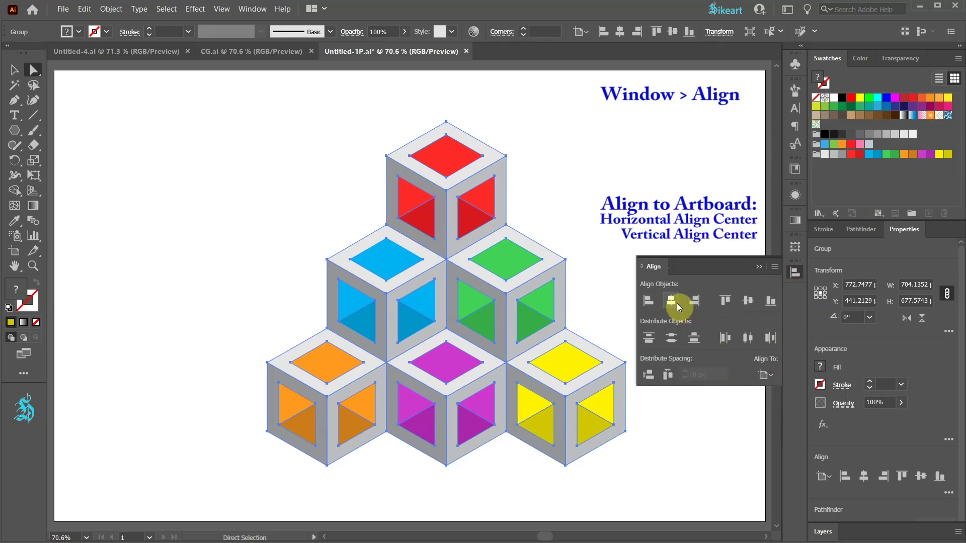
click(671, 300)
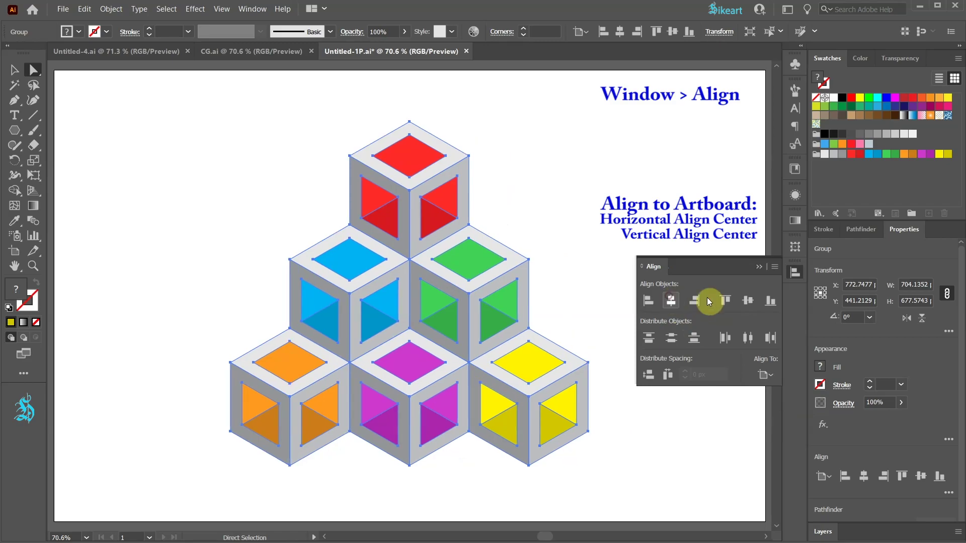
click(748, 301)
click(727, 371)
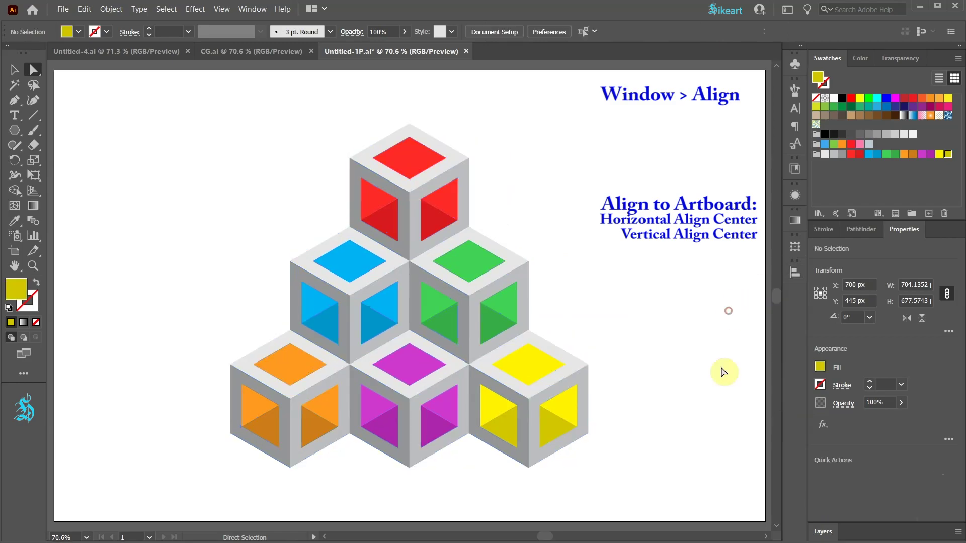